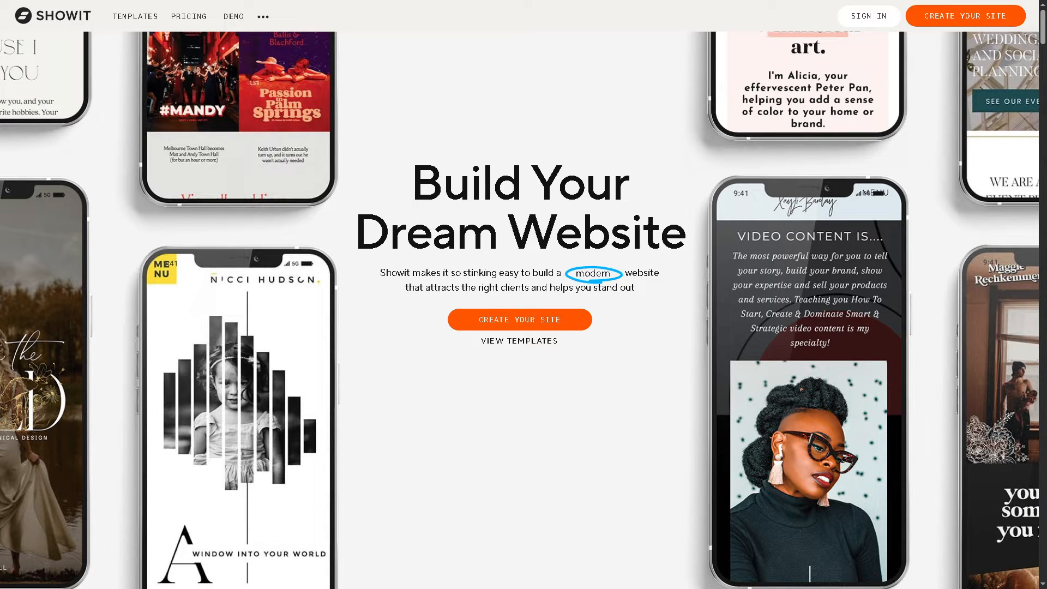
Start creating a Showit site and open the website for editing from the account dashboard
click(545, 322)
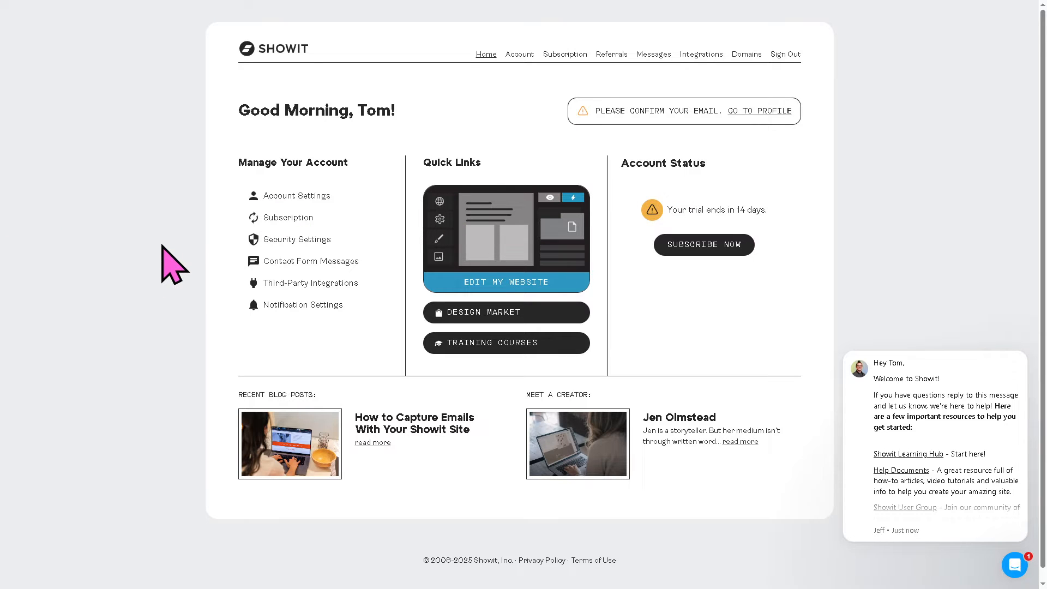
click(516, 285)
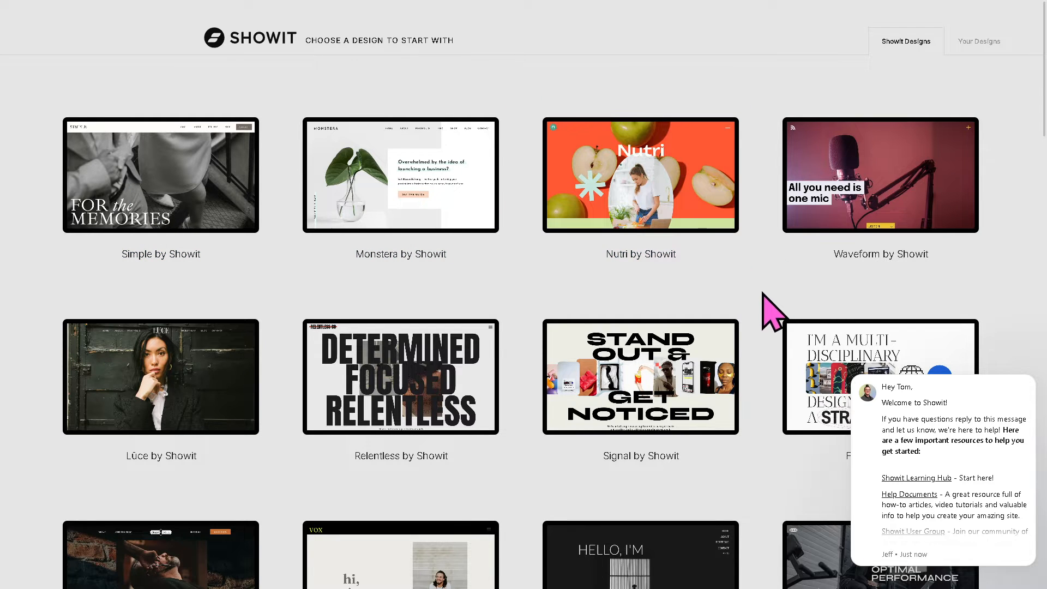
Browse the starter designs, dismiss the welcome chat message, and open the preview of Fortitude by Showit
scroll(879, 285, down, 1)
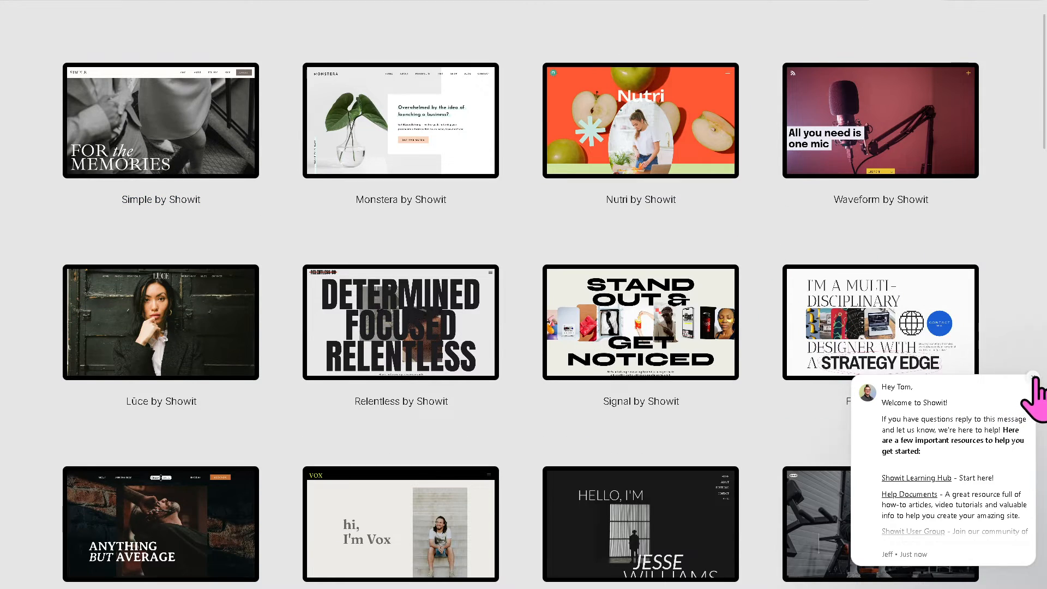
click(1028, 382)
scroll(1015, 163, down, 1)
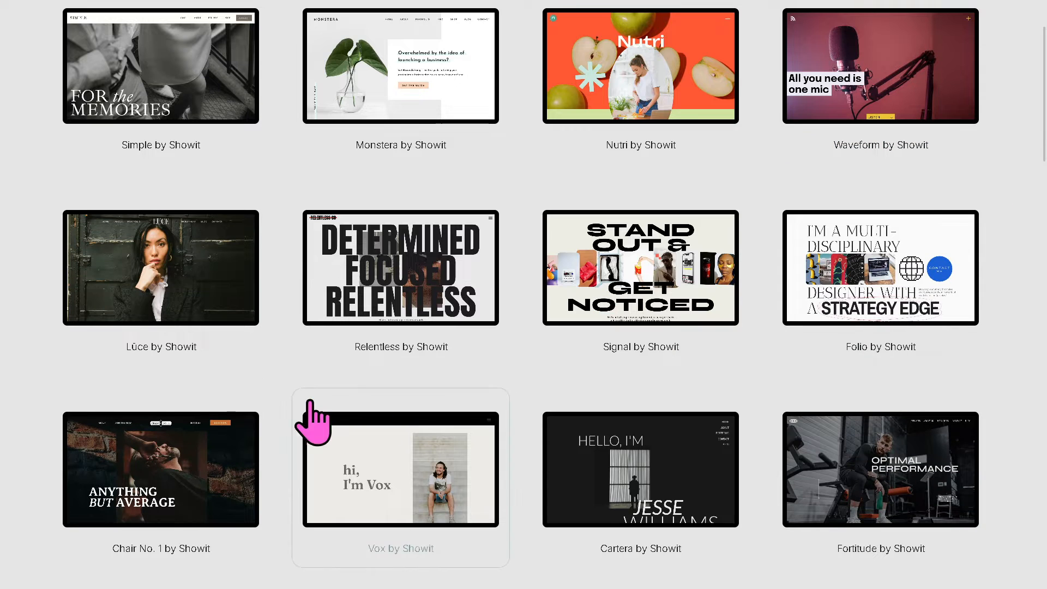
scroll(284, 395, down, 2)
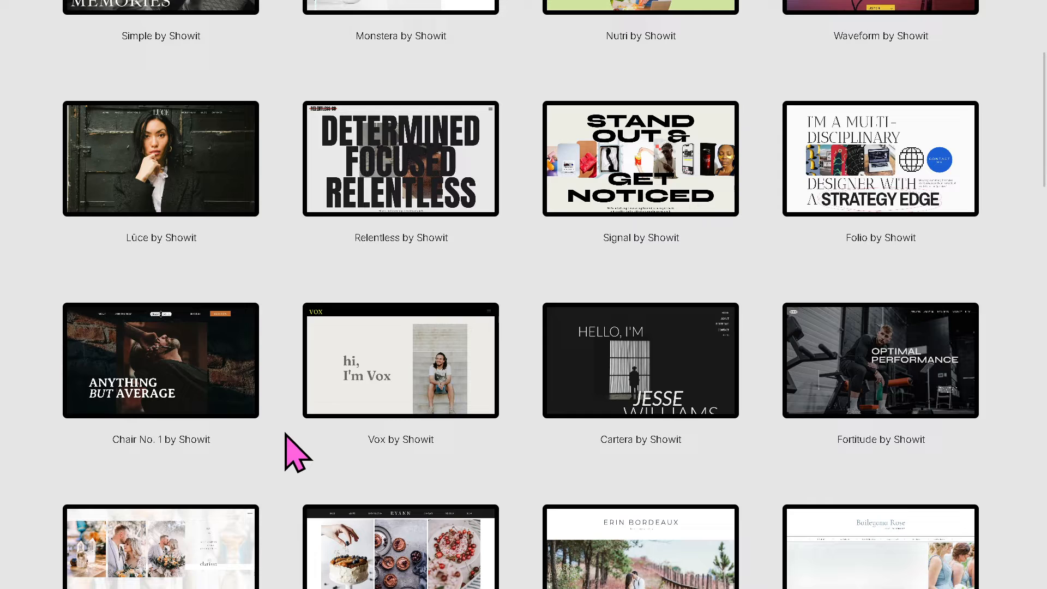
scroll(289, 452, down, 1)
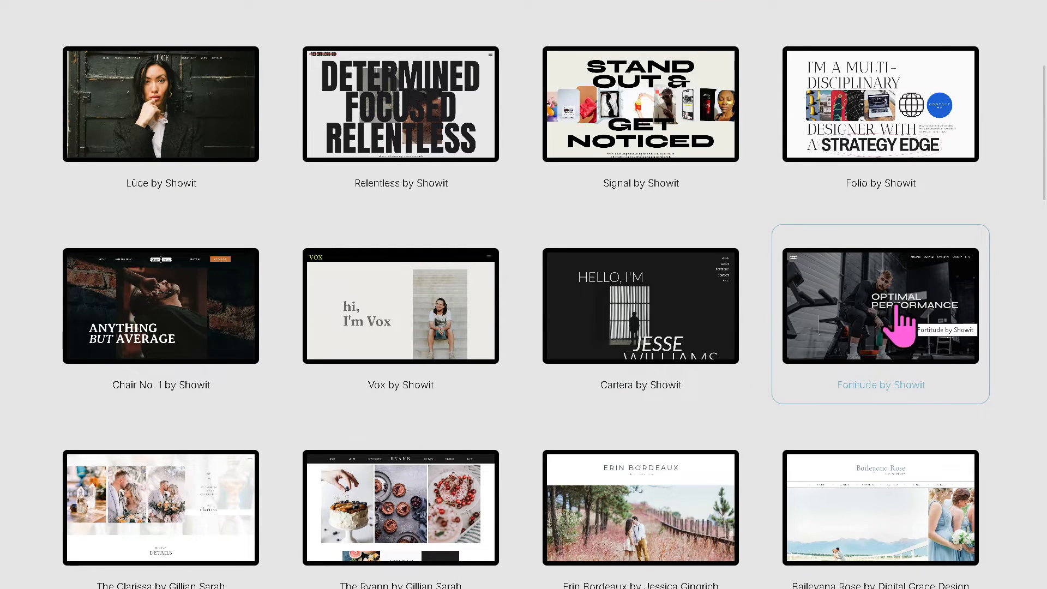
scroll(778, 344, down, 1)
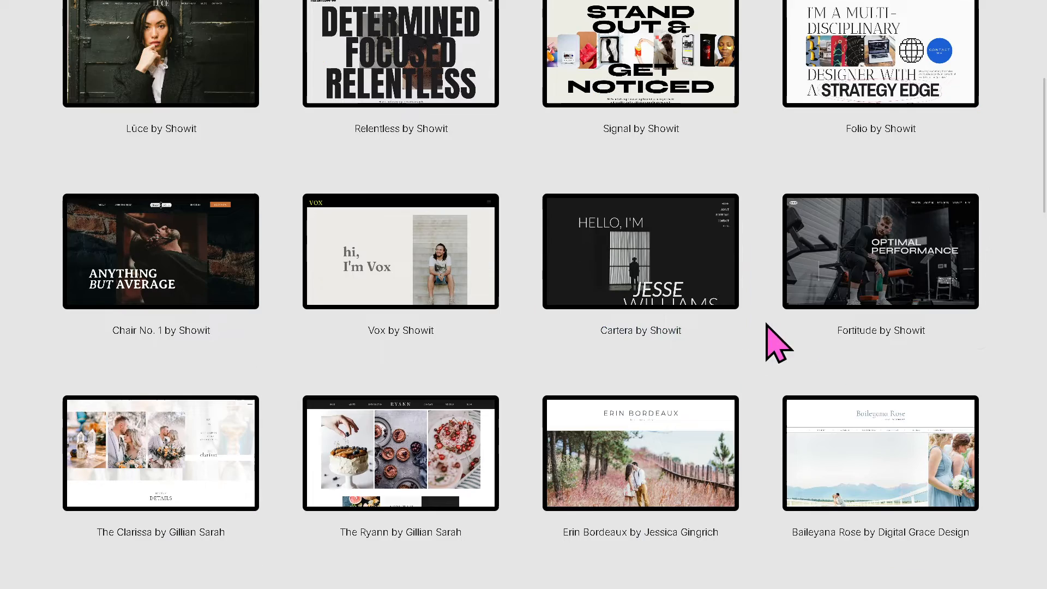
click(871, 237)
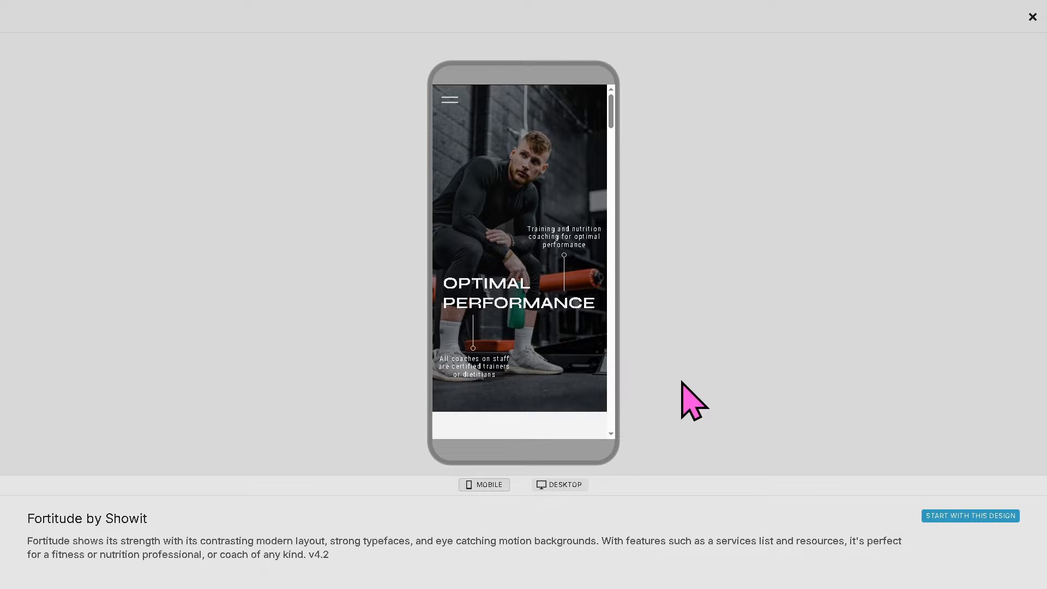
Preview the Fortitude design in its desktop version down to the Media & Podcast Appearances section
click(574, 490)
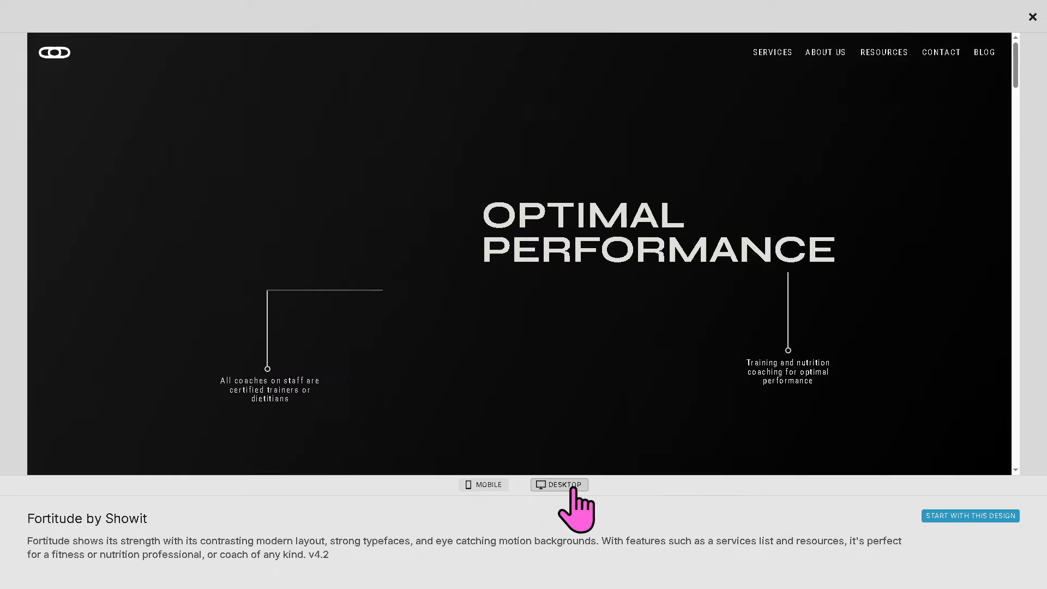
scroll(634, 329, down, 3)
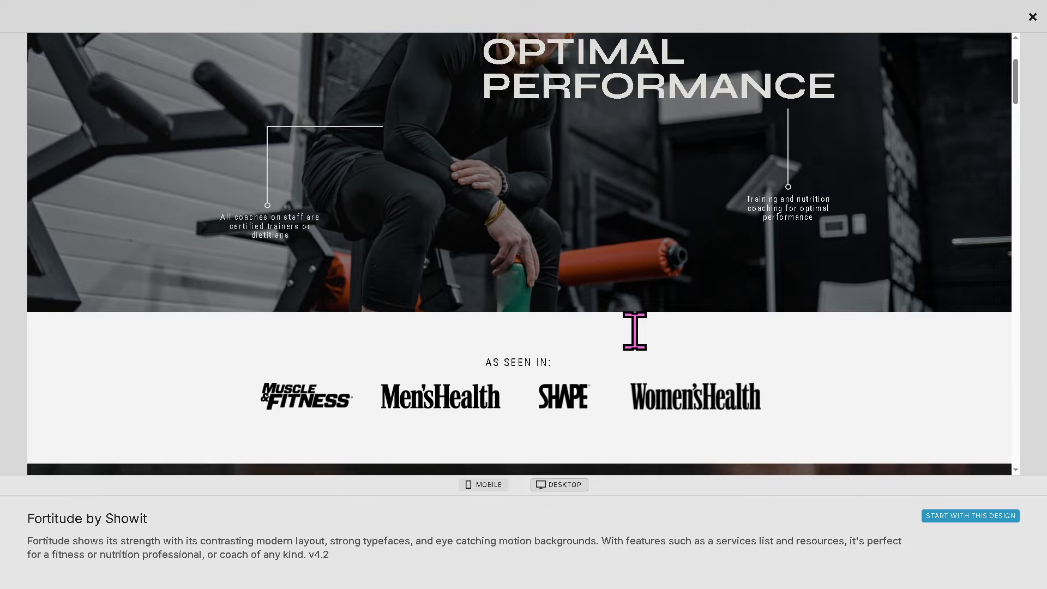
scroll(633, 327, down, 3)
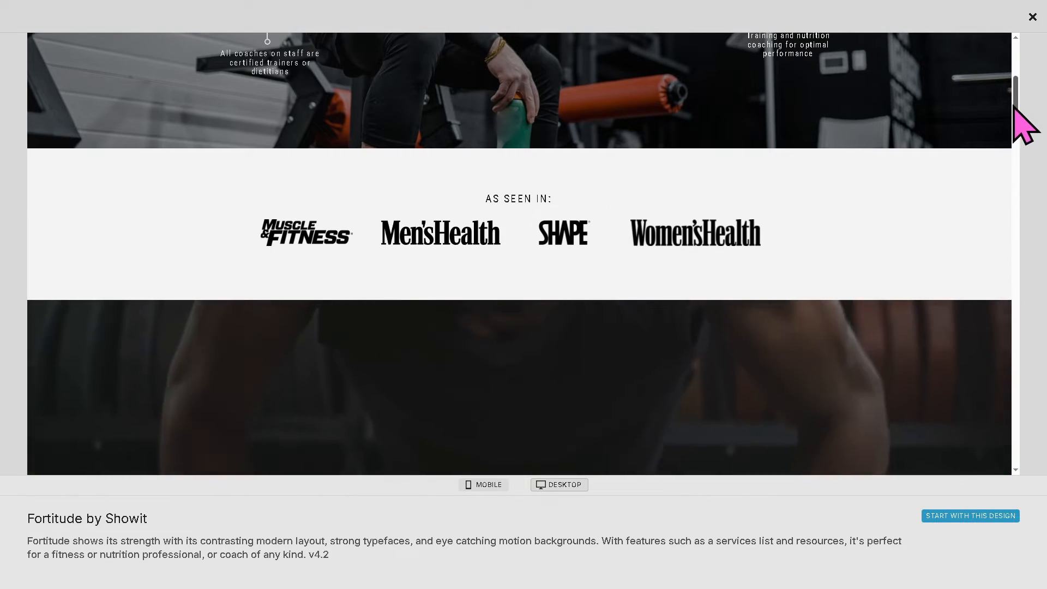
drag(1014, 106, 1019, 391)
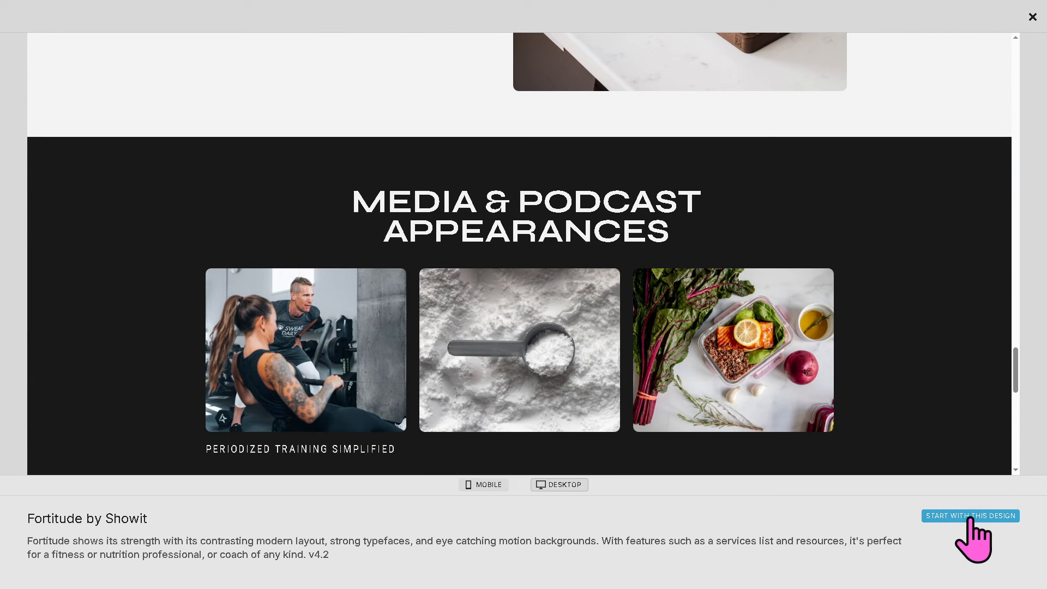
Start the site with the Fortitude design and dismiss the introductory tour and the social media templates announcement
click(968, 517)
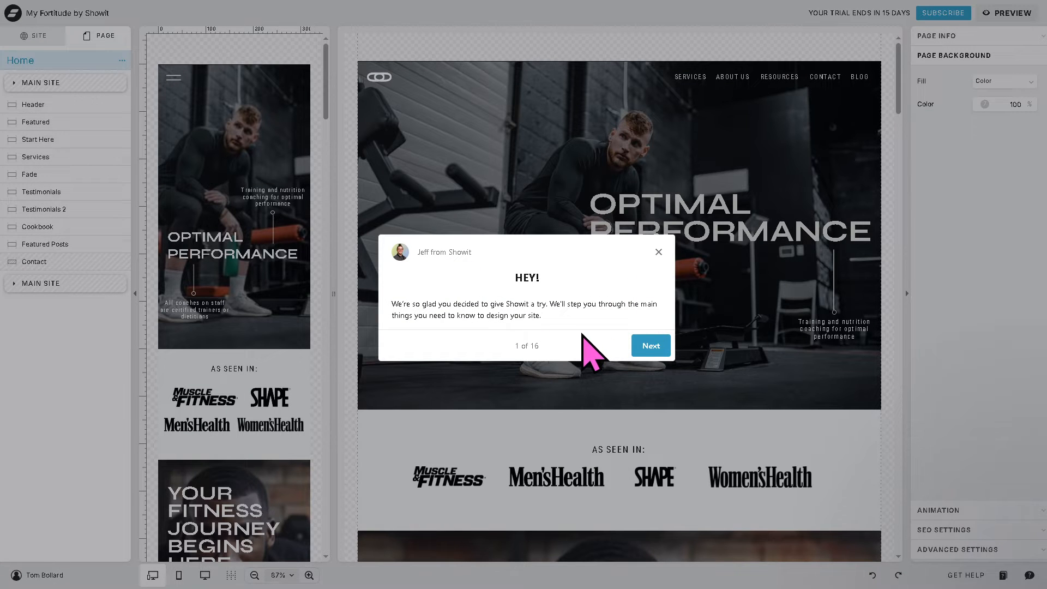
click(659, 252)
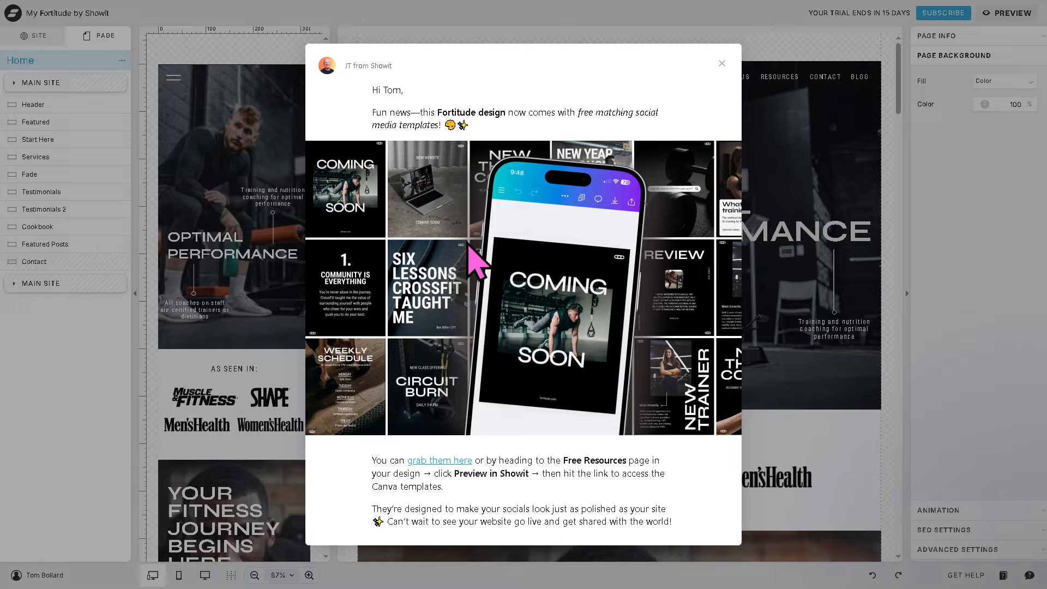
click(721, 64)
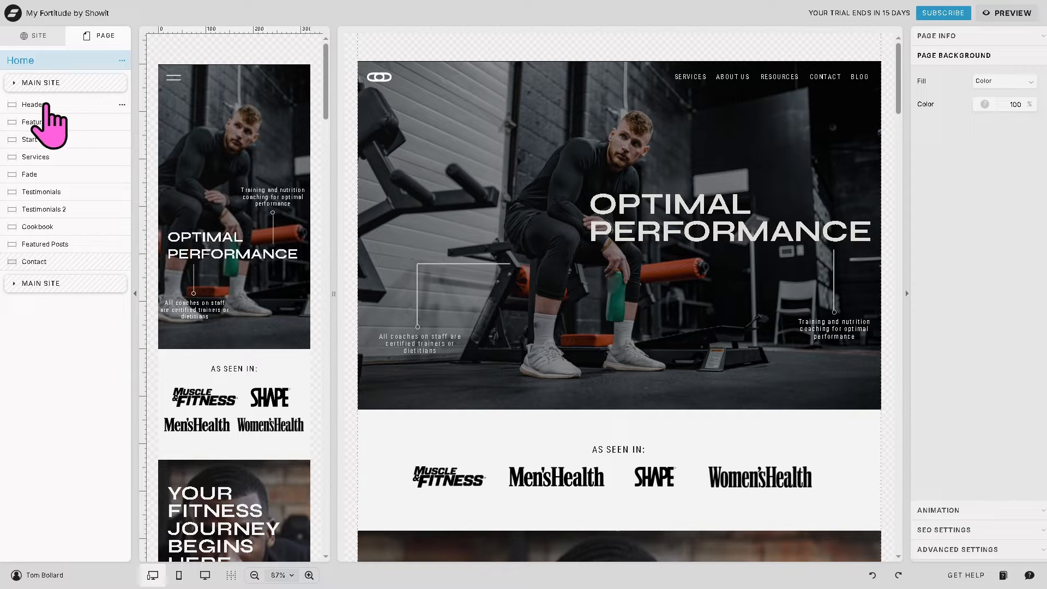
Replace the OPTIMAL PERFORMANCE headline in the Header canvas with HOW TO USE SHOWIT
click(46, 105)
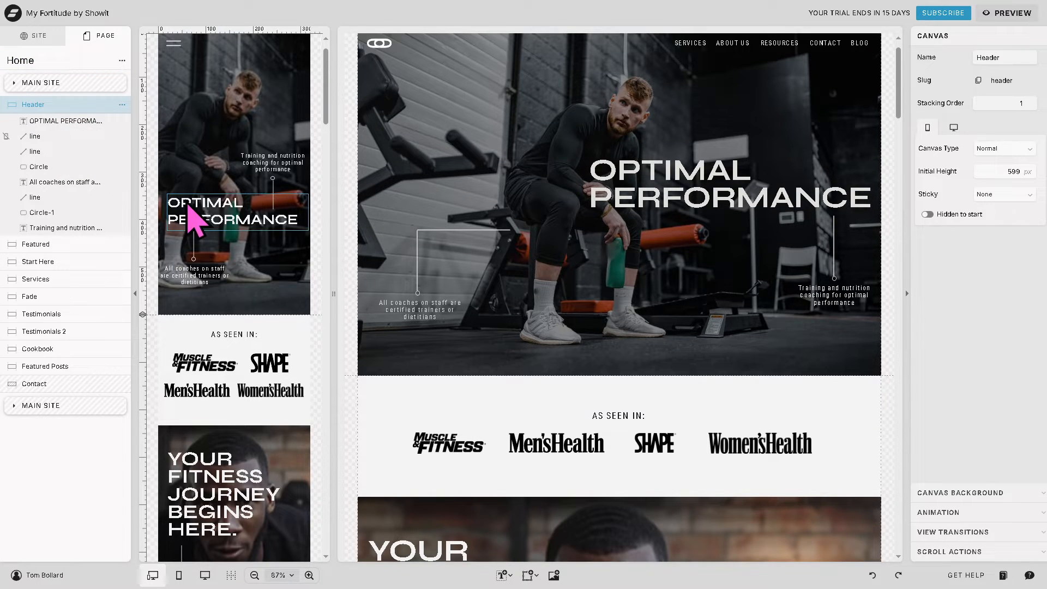
click(671, 194)
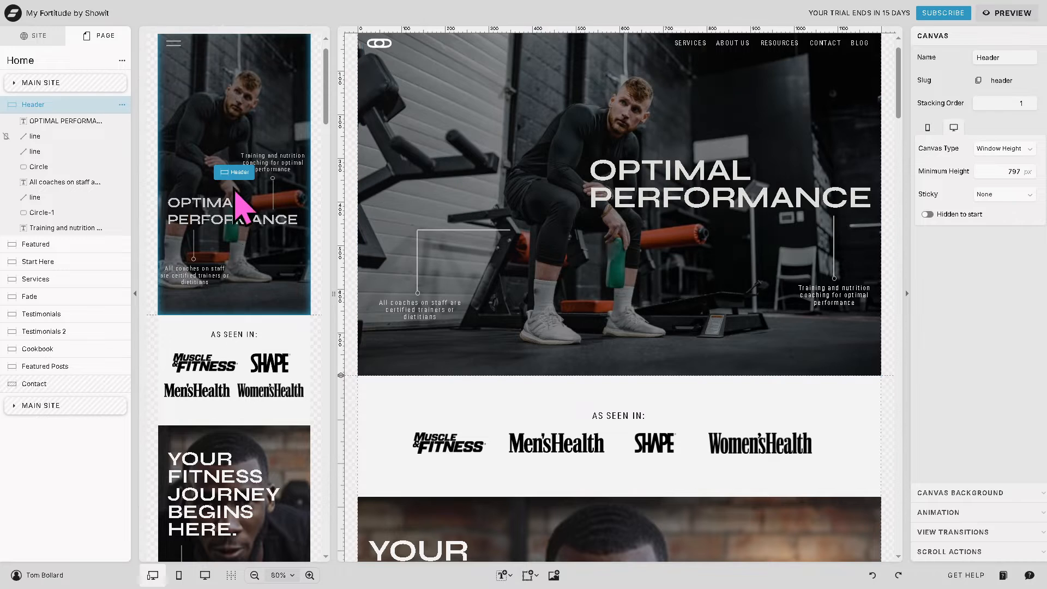
click(235, 224)
double_click(739, 188)
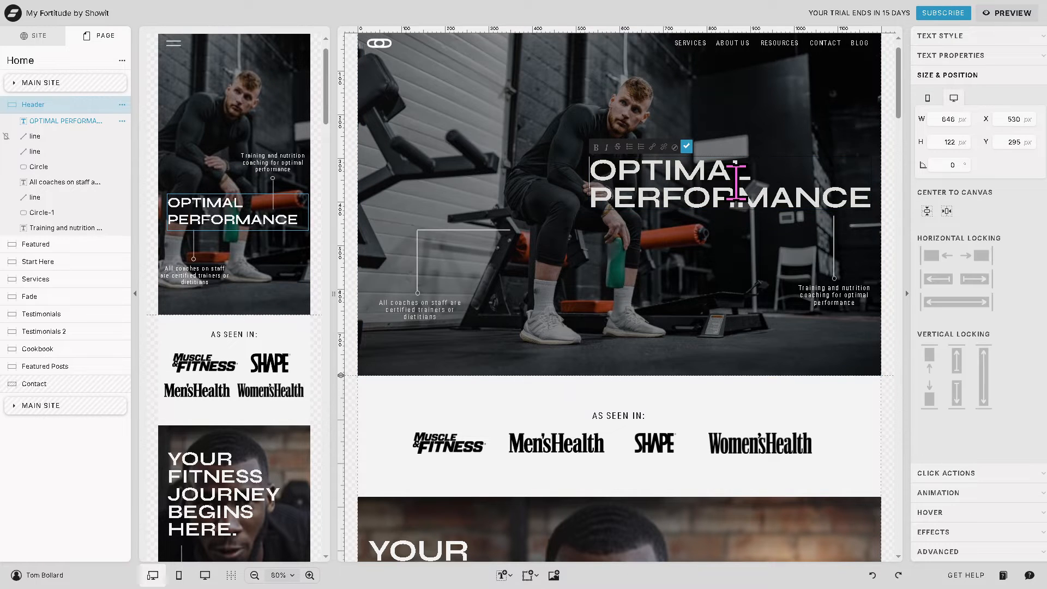
key(ctrl+a)
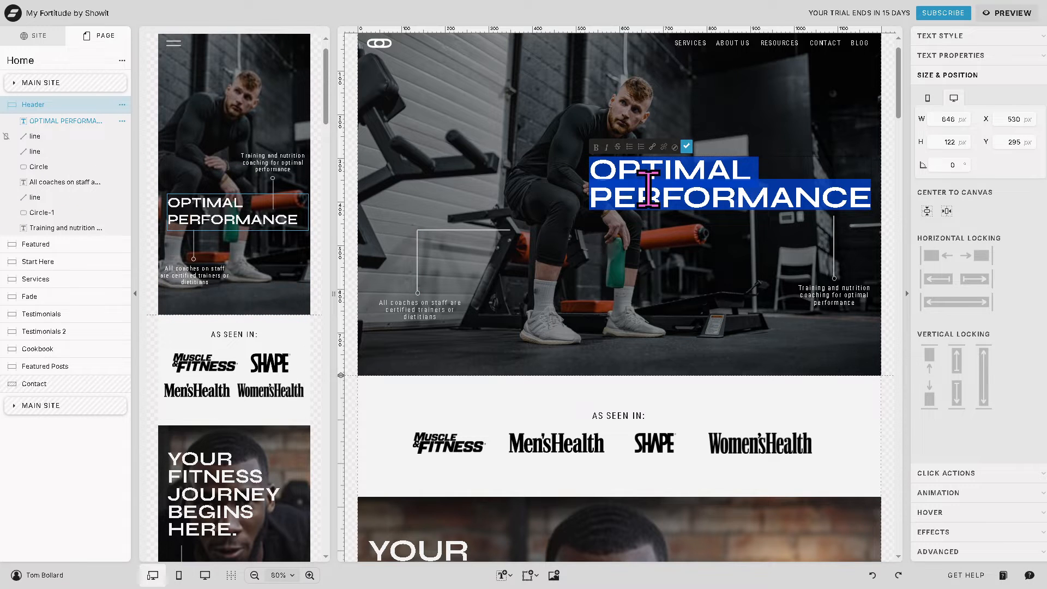
text(HOW TO USE)
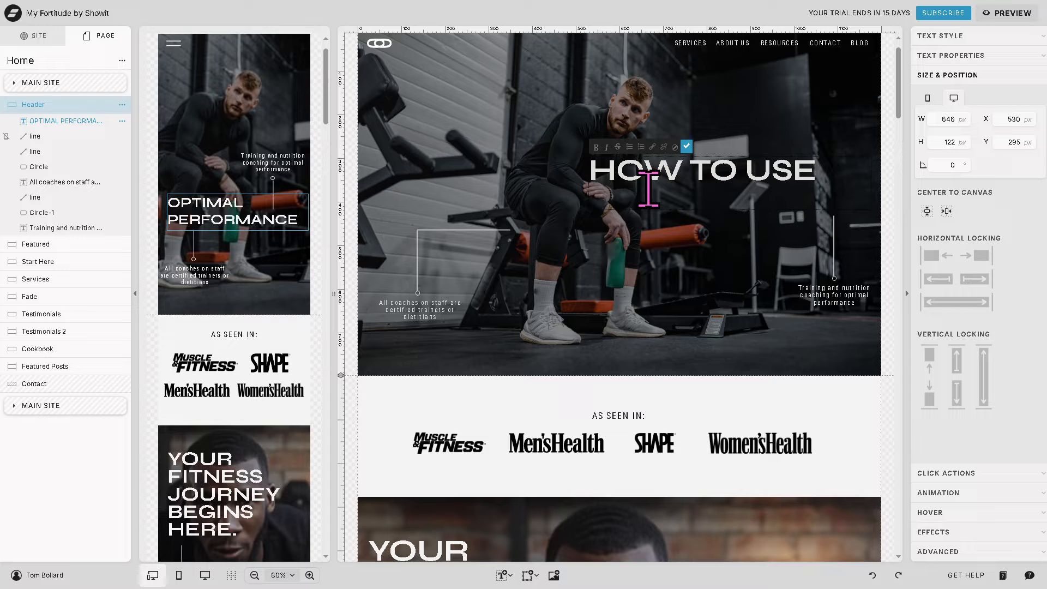
text( SHOWIT)
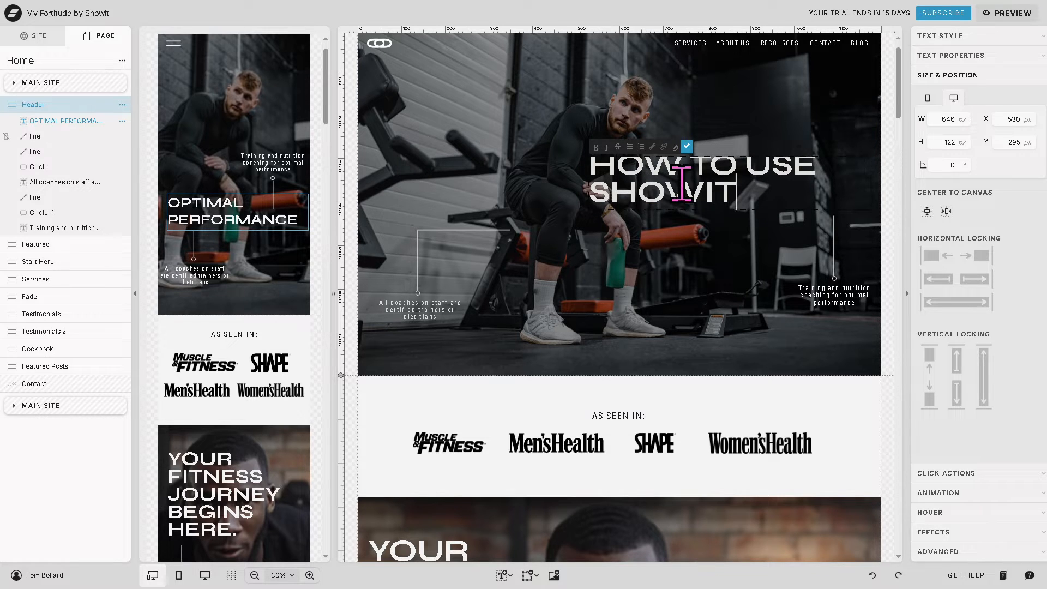
key(ctrl+a)
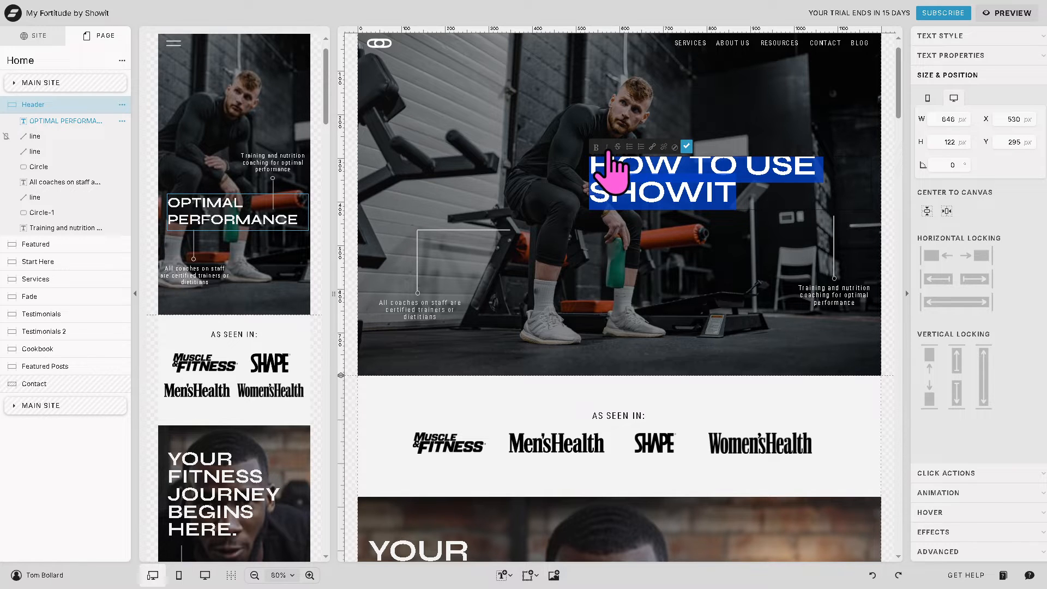
click(677, 186)
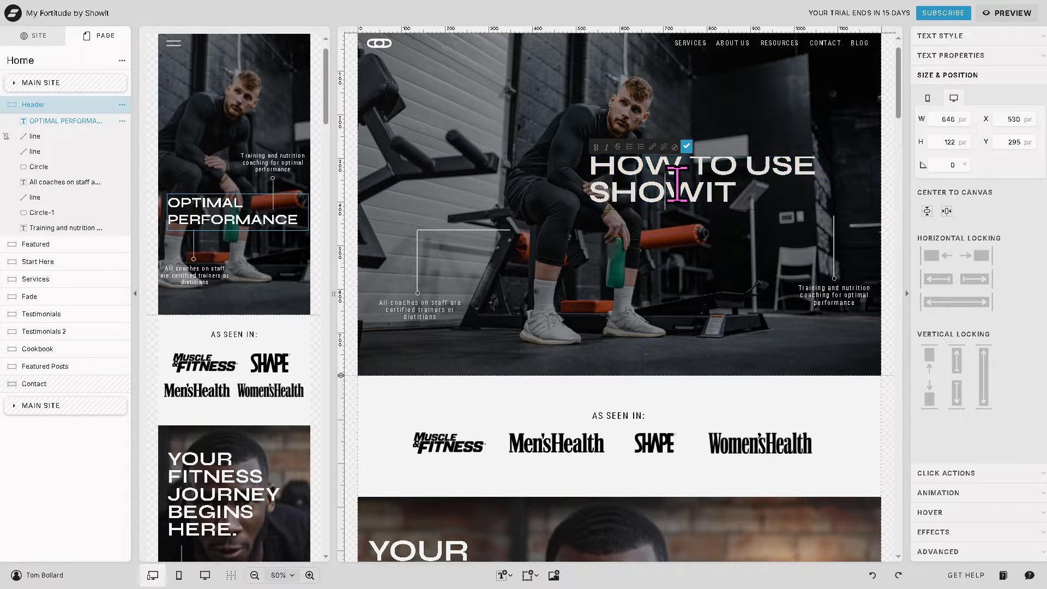
click(483, 136)
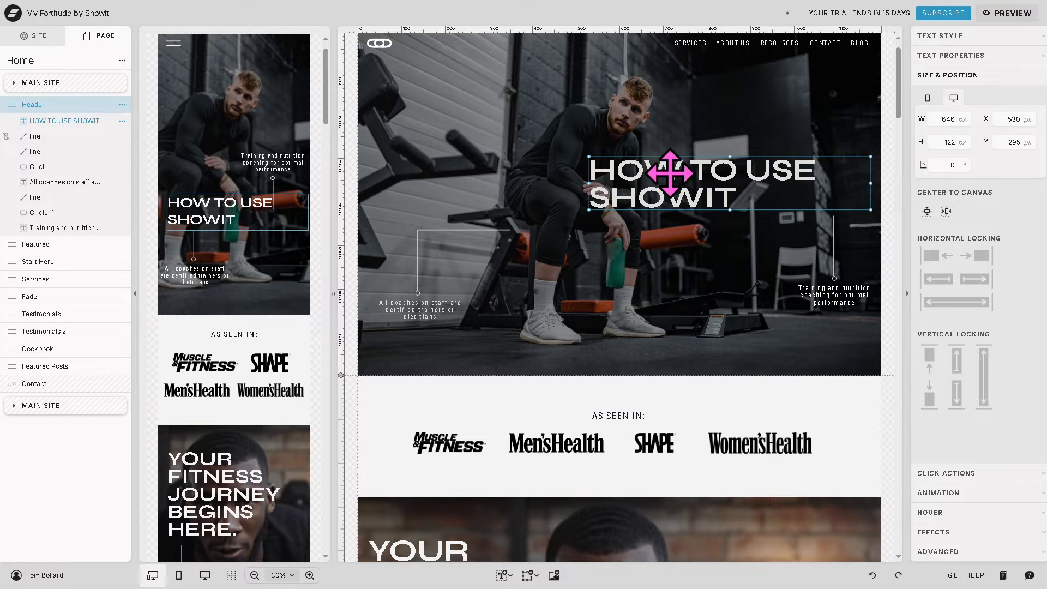
Move the desktop headline to the header's upper-left area at about X 39, Y 69 px, and delete the "Training and nutrition" text
drag(671, 169, 454, 73)
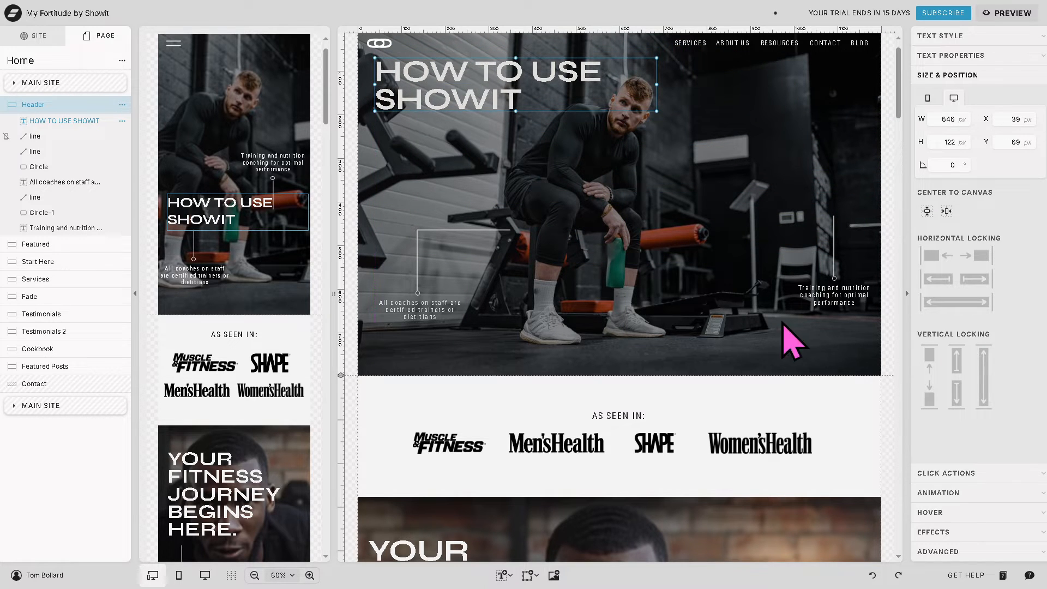
click(830, 300)
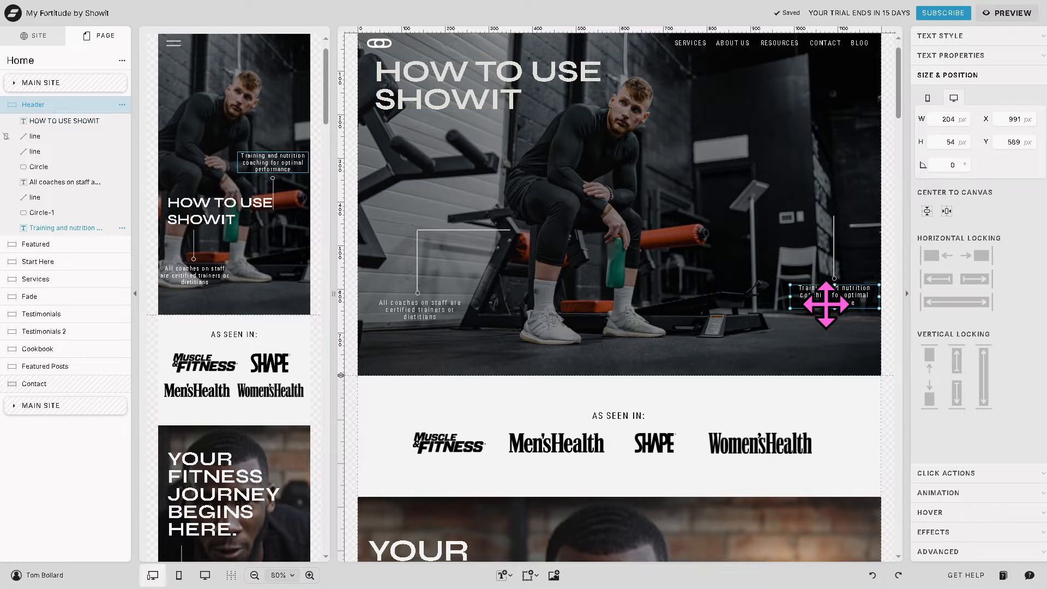
key(Delete)
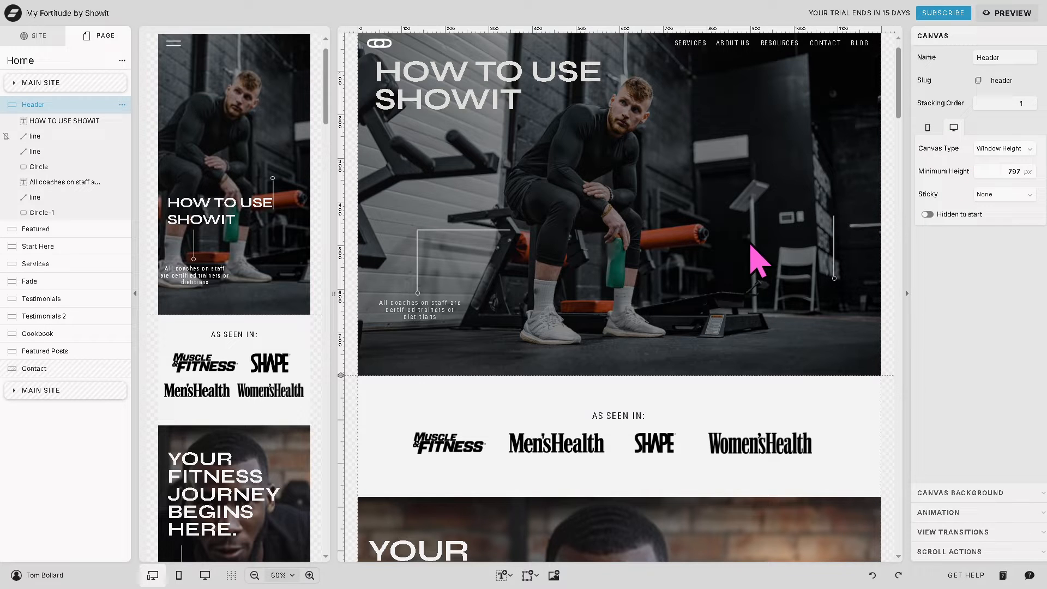
Move the header's horizontal line beneath the "All coaches on staff" text, at about X 39, Y 700 px in the desktop layout
scroll(752, 247, down, 1)
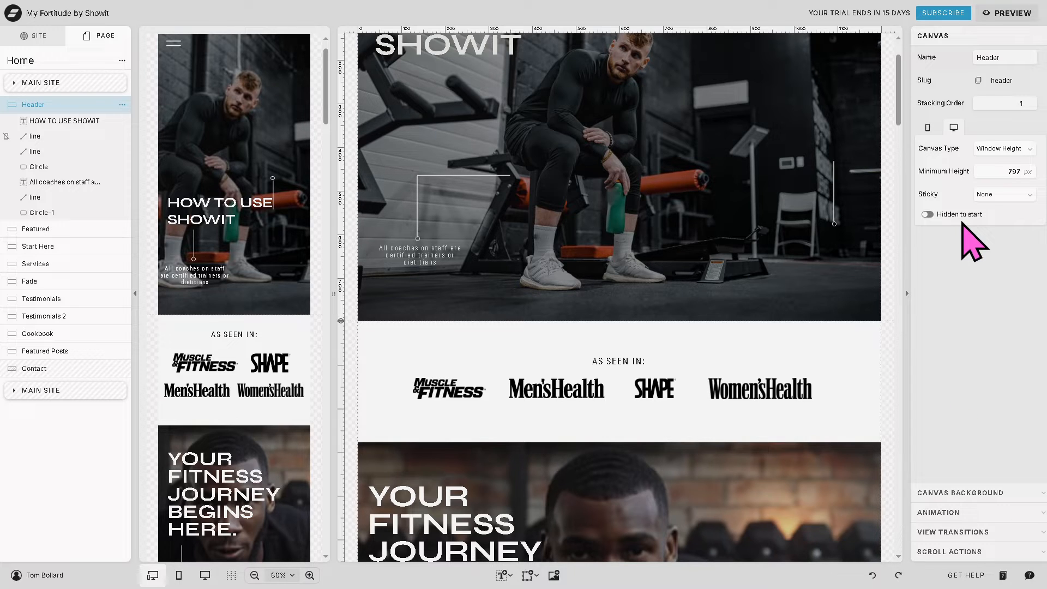
click(50, 137)
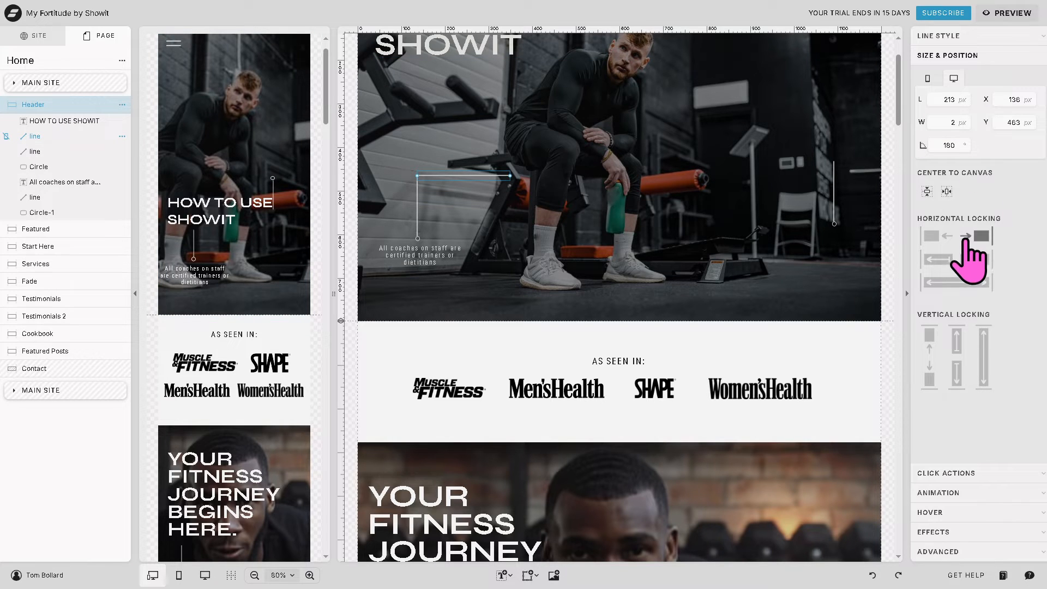
click(928, 192)
drag(644, 149, 446, 279)
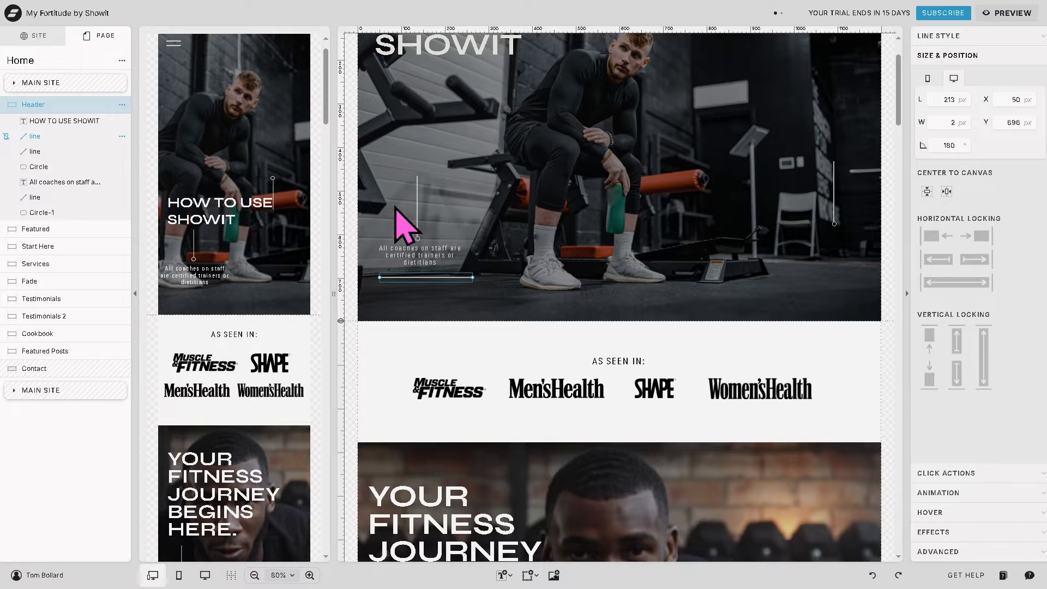
drag(436, 277, 430, 279)
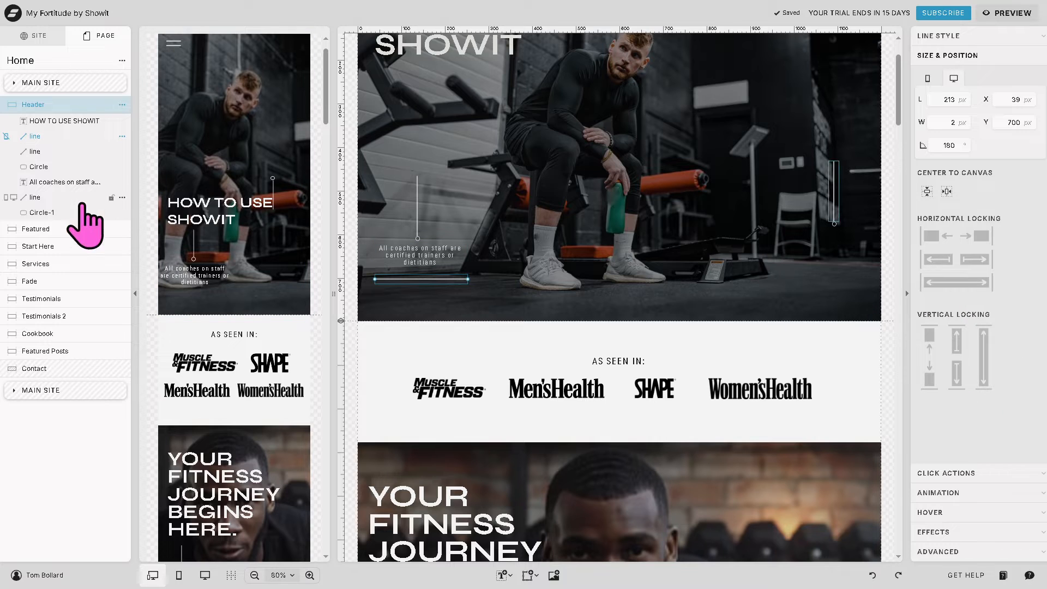
Examine the Header canvas's background image and gradient settings, and open its animation settings
click(33, 105)
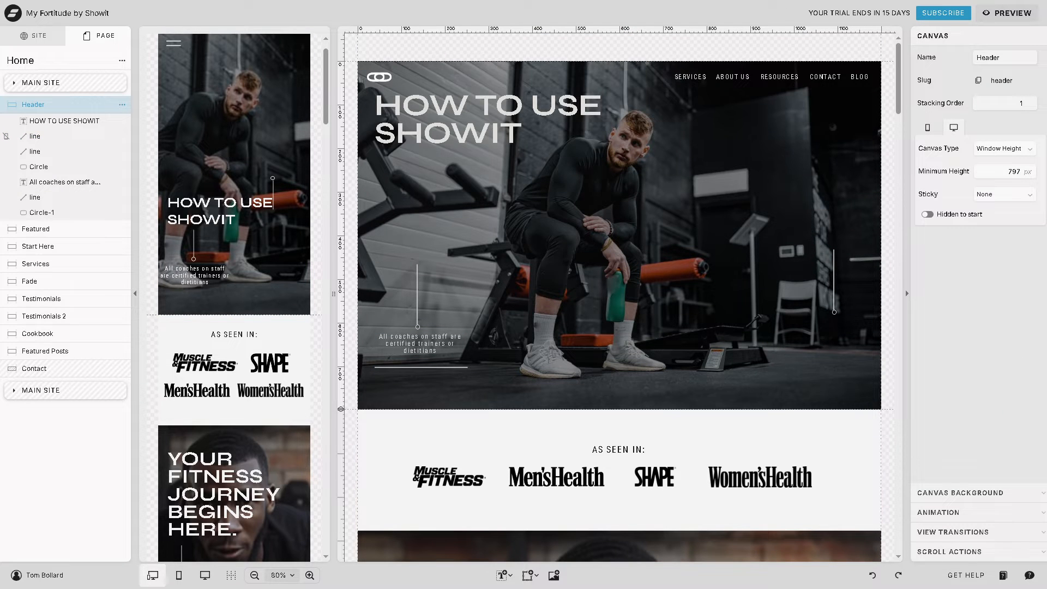
click(963, 492)
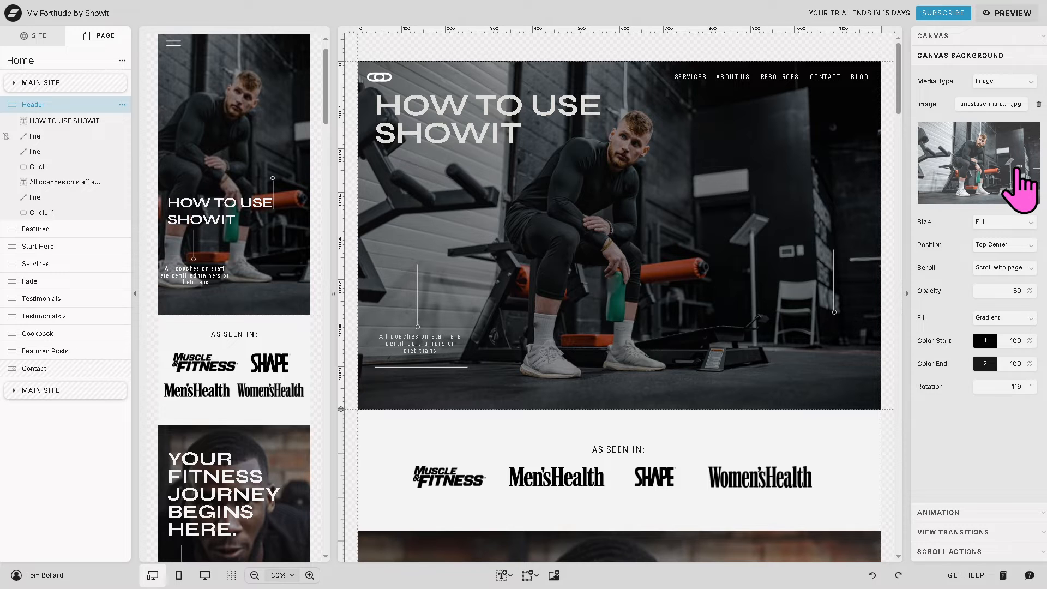
scroll(849, 401, down, 1)
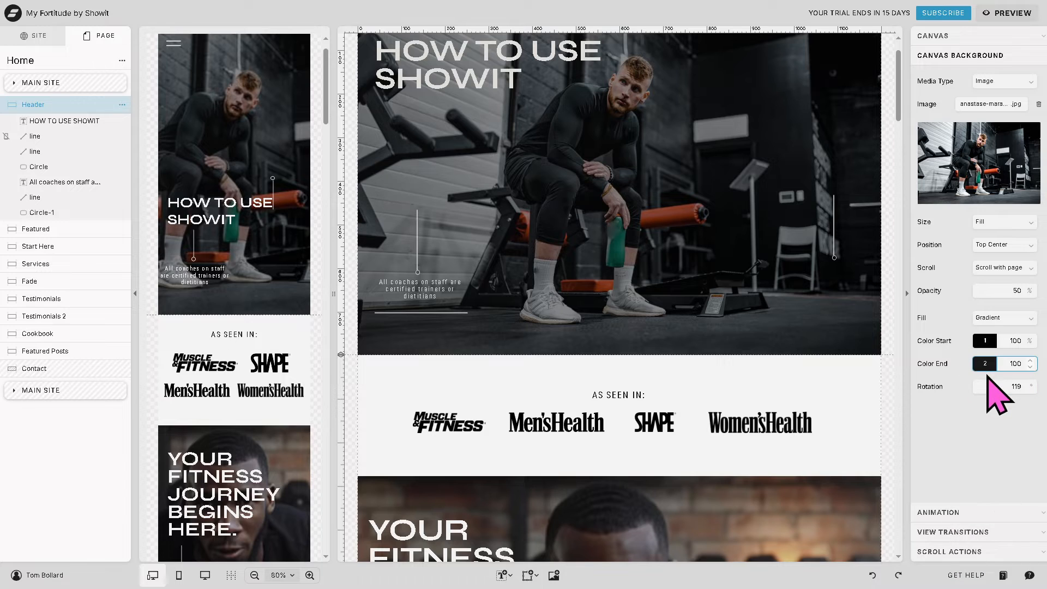
click(949, 514)
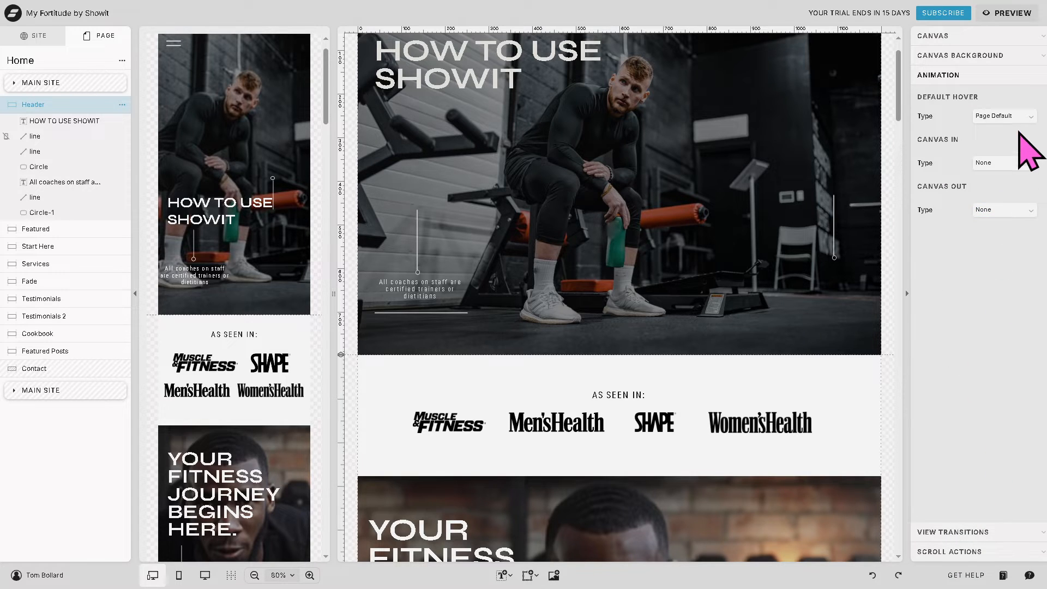
Set the Header canvas's default hover to Custom, its in animation to Fade and its out animation to Flip, and open its scroll actions
click(1012, 164)
click(997, 208)
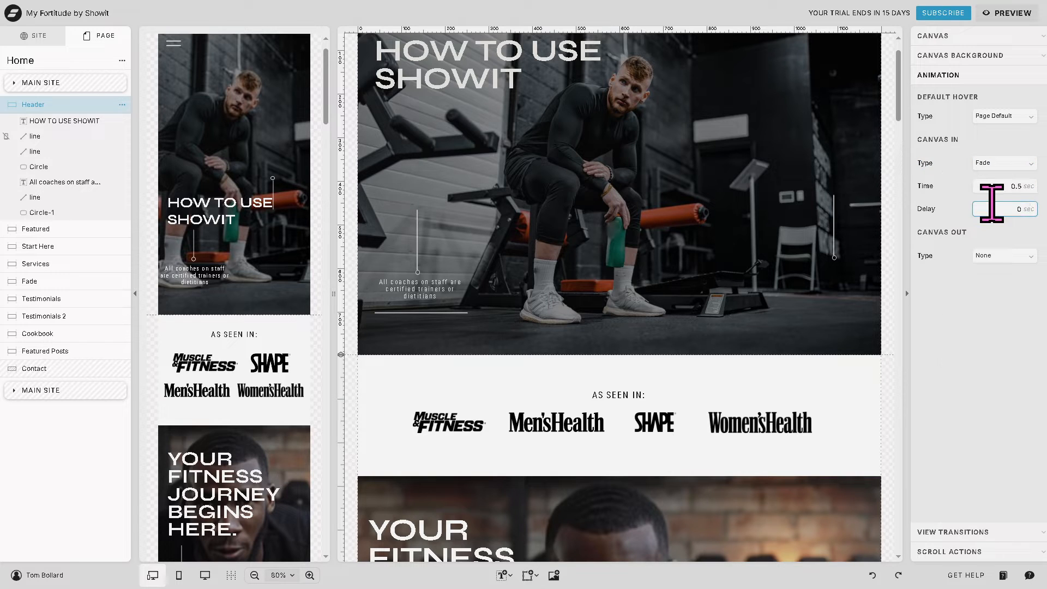
click(1019, 116)
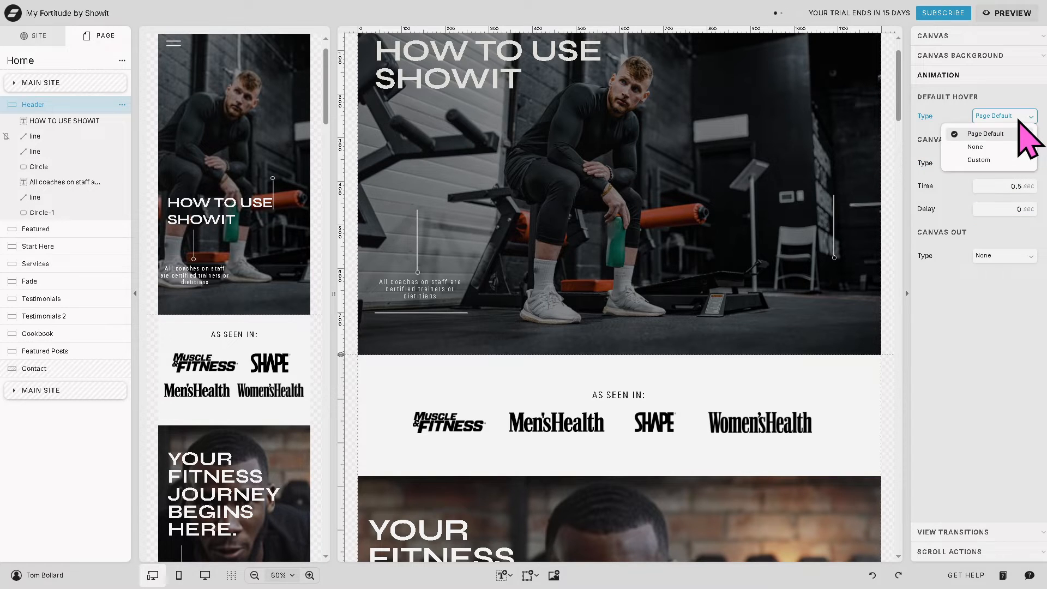
click(1001, 160)
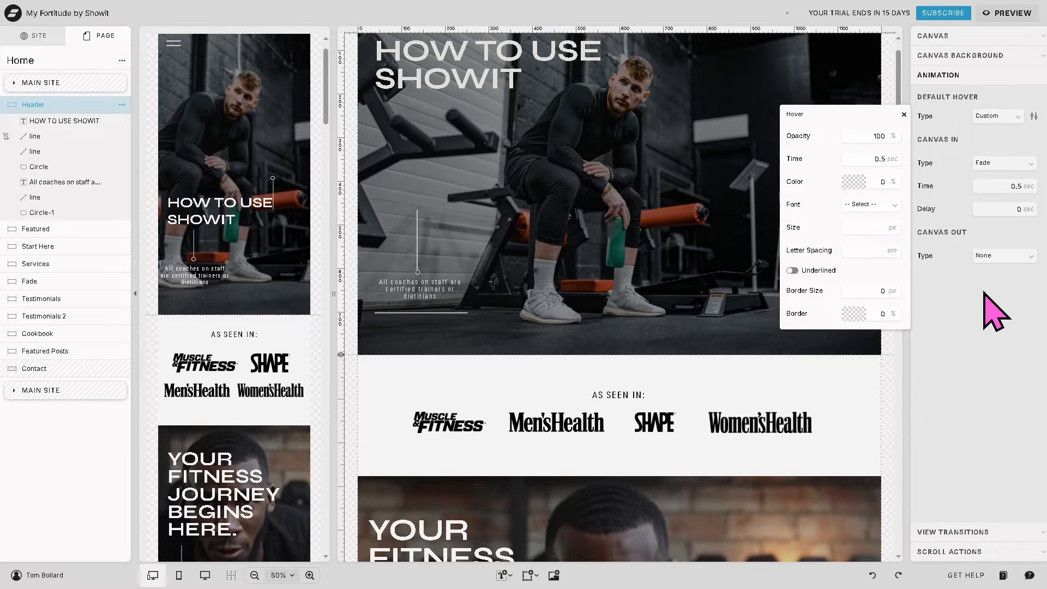
click(989, 328)
click(1012, 256)
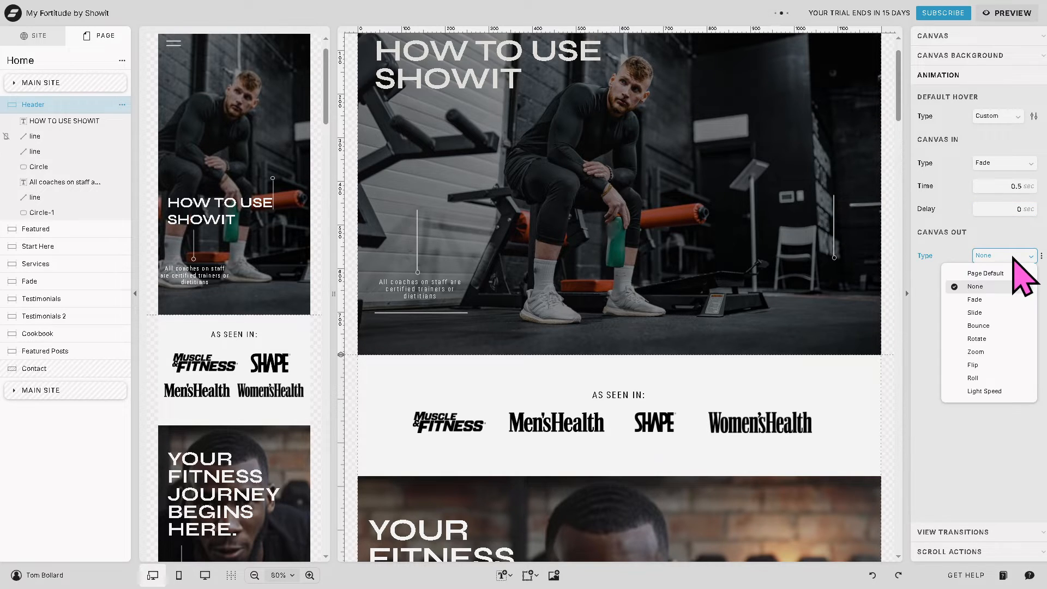
click(984, 369)
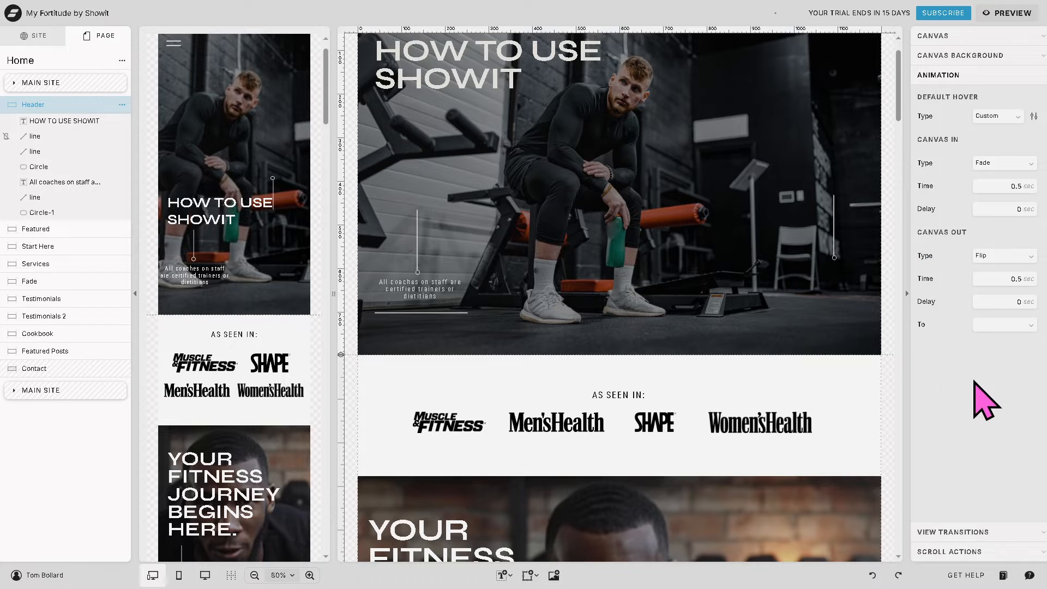
click(958, 552)
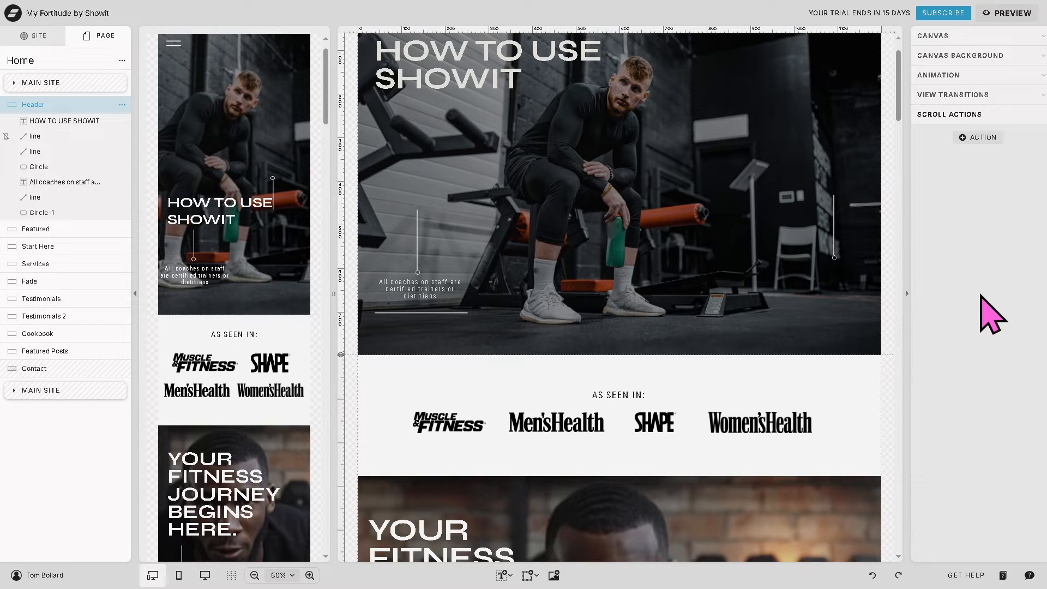
Preview the home page in both the desktop and mobile layouts, and close the preview
click(1012, 13)
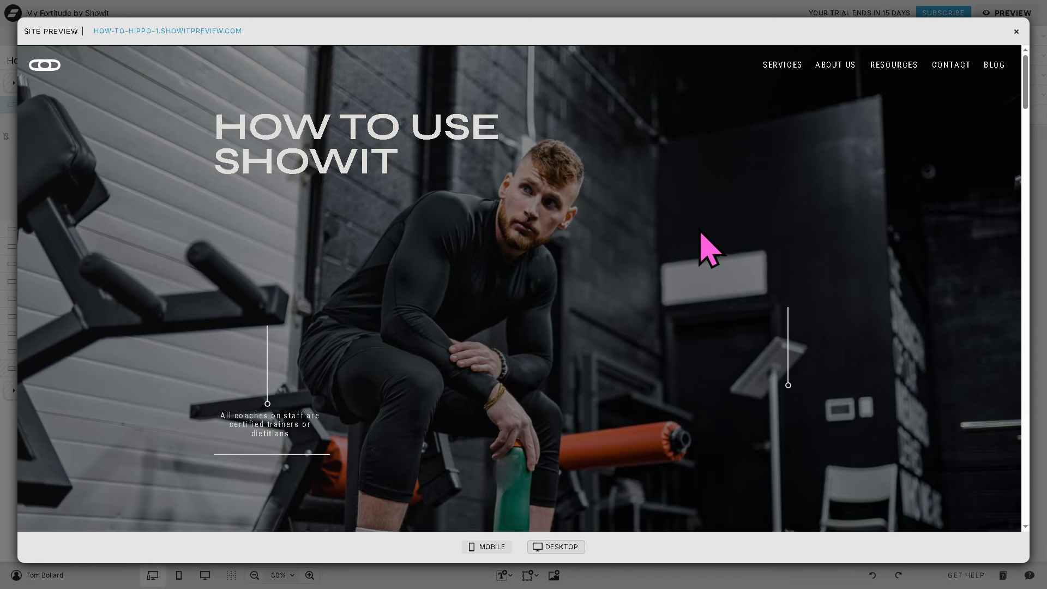
scroll(867, 182, down, 1)
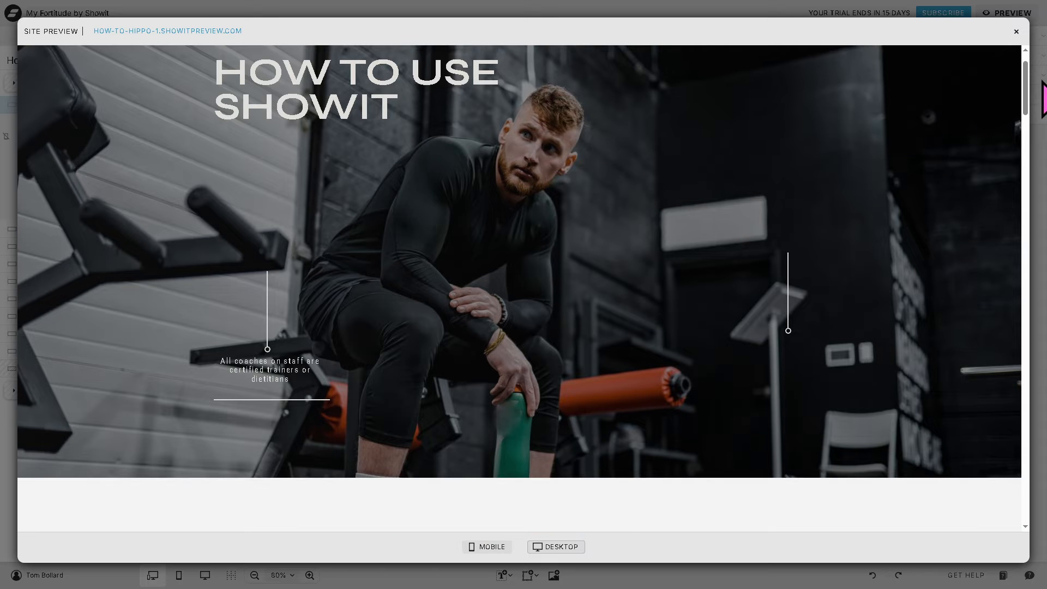
drag(1029, 91, 1030, 470)
click(485, 547)
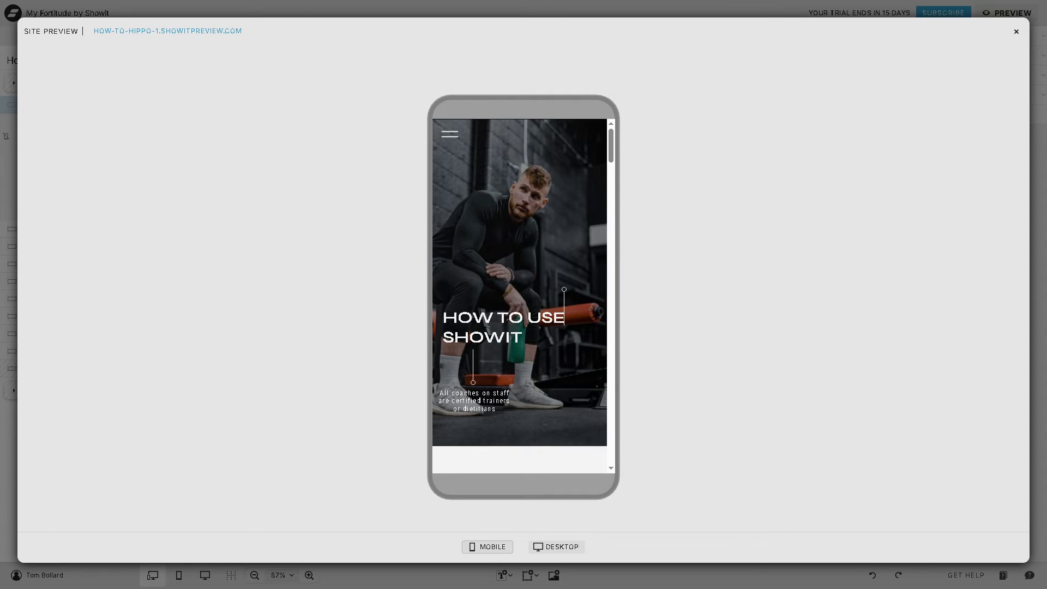
drag(615, 151, 613, 218)
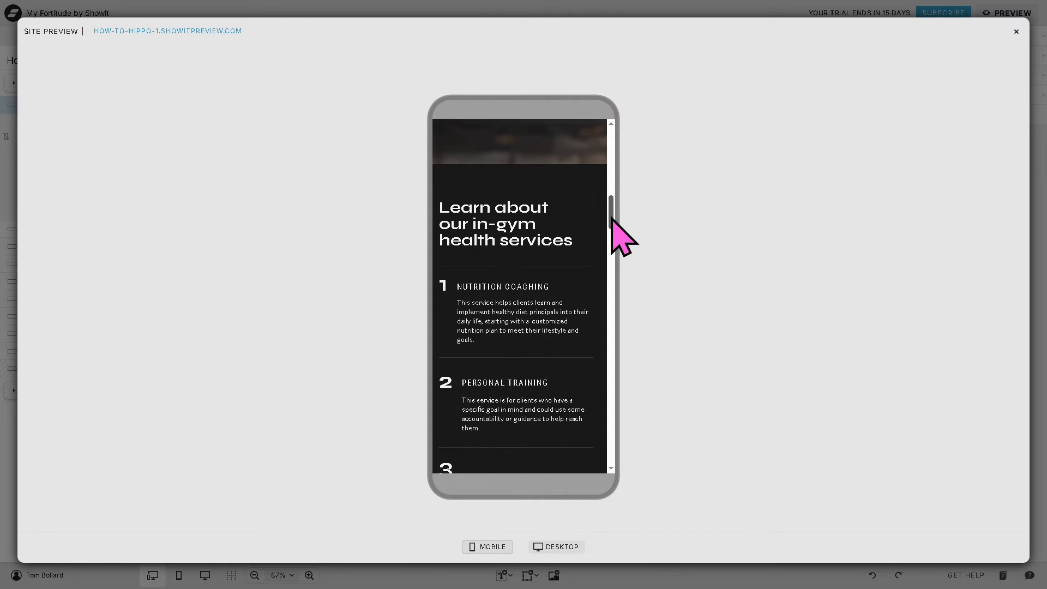
drag(612, 218, 622, 169)
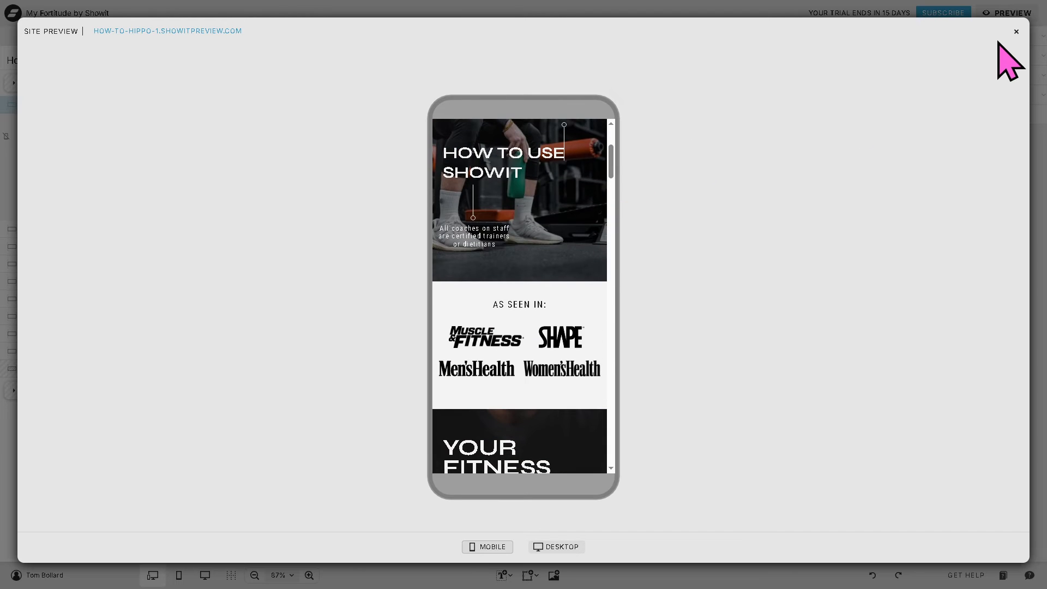
click(1017, 31)
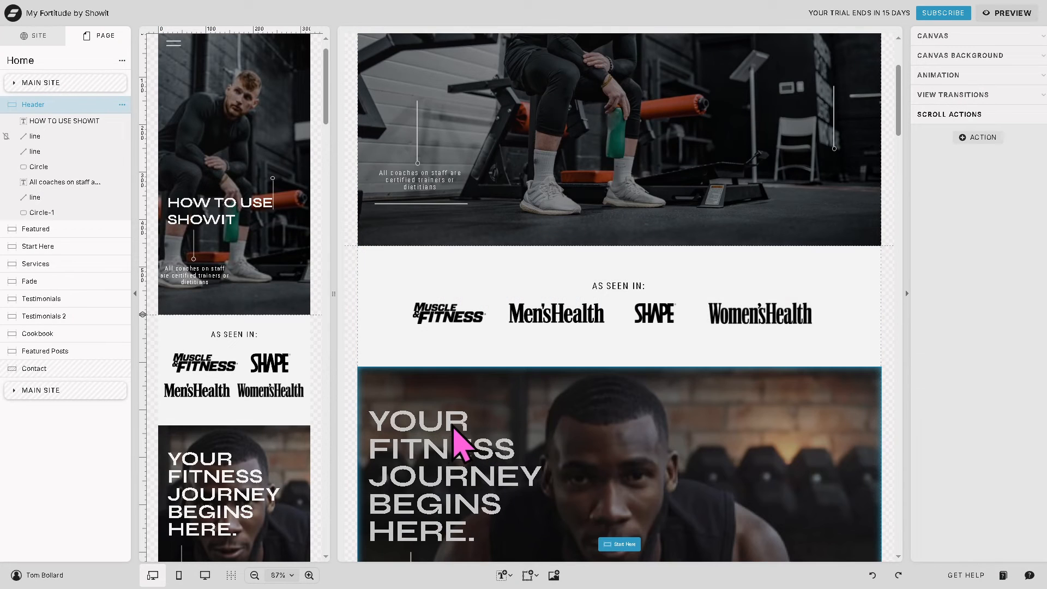
Replace the Start Here canvas headline with HOW TO USE SHOWIT, breaking the line after HOW
click(410, 451)
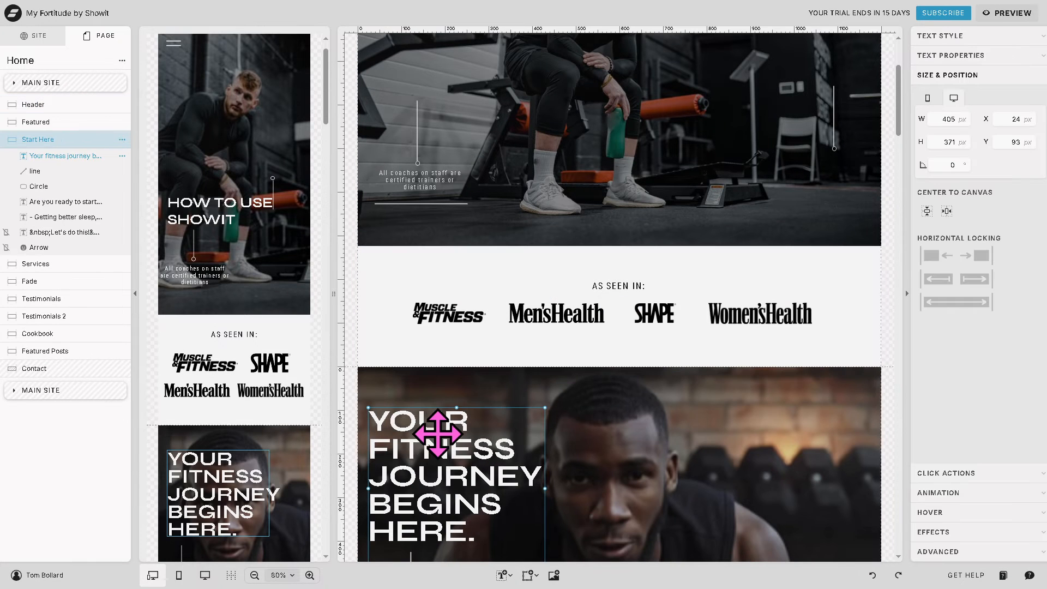
double_click(456, 431)
key(ctrl+a)
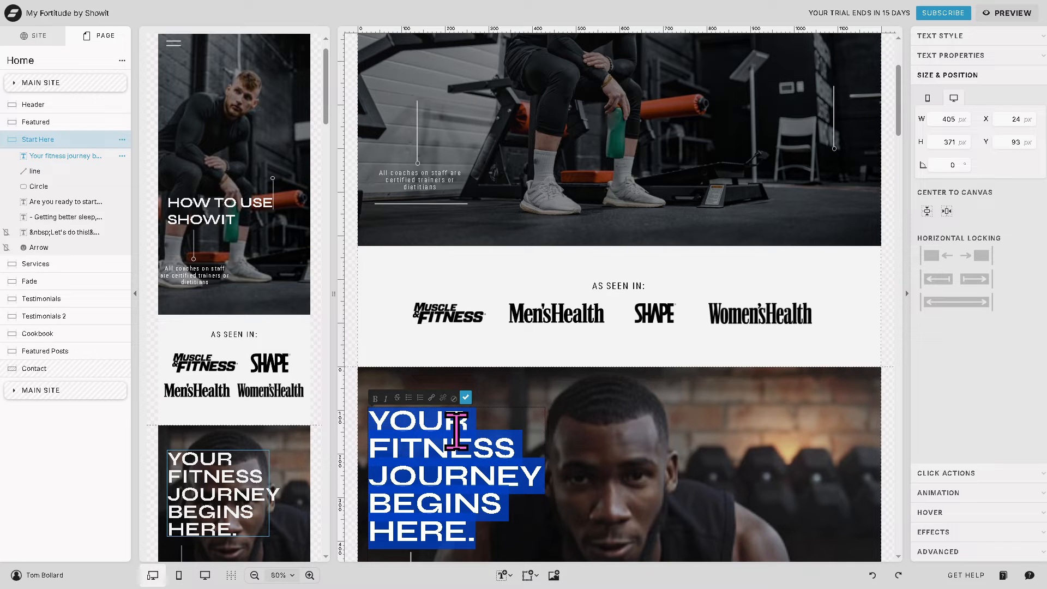
text(HOW TO USE SHOWIT)
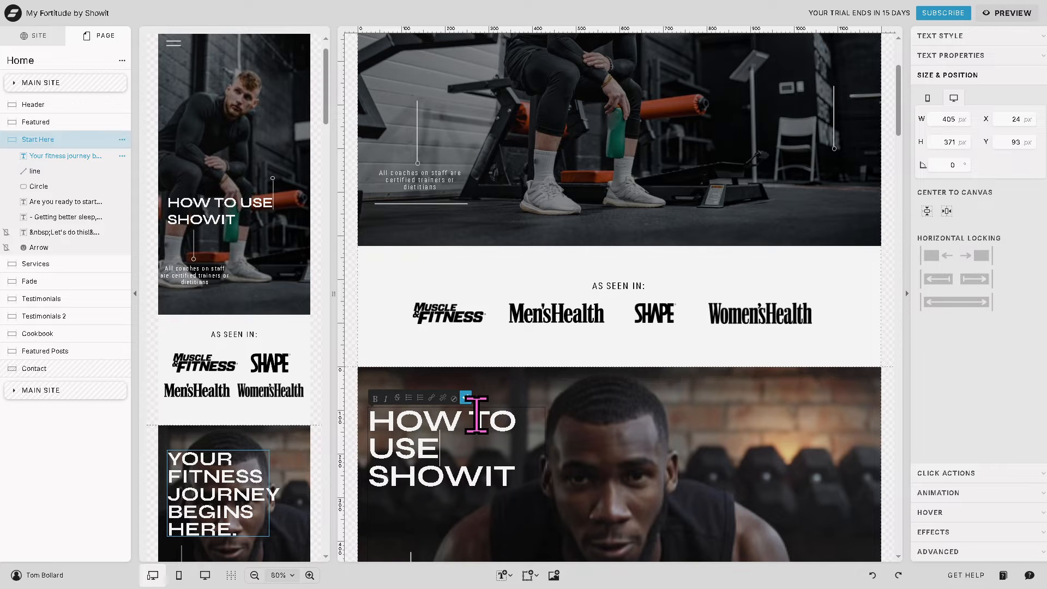
key(Return)
scroll(449, 465, down, 2)
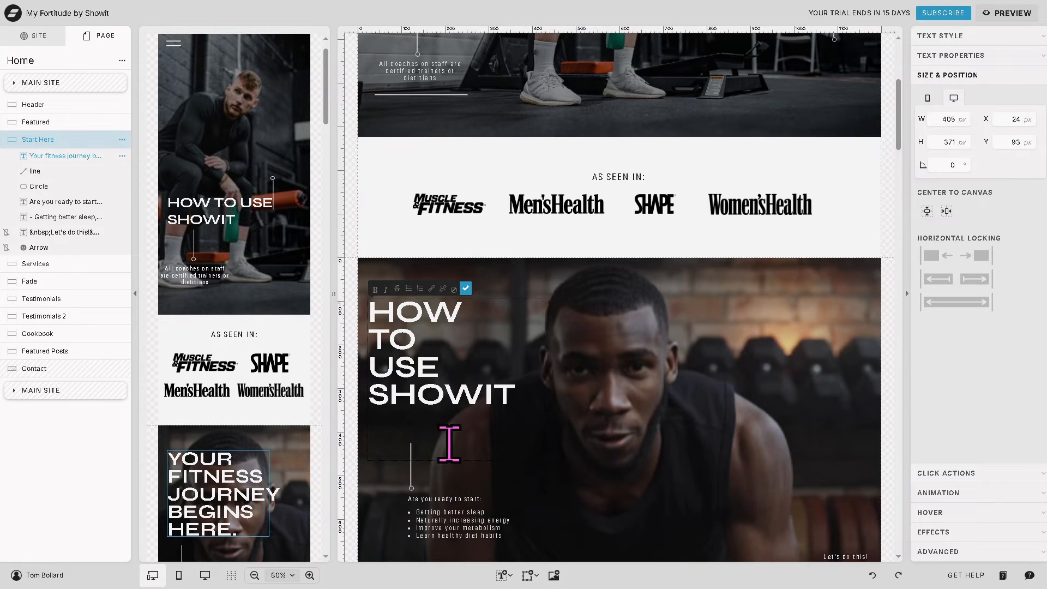
key(Delete)
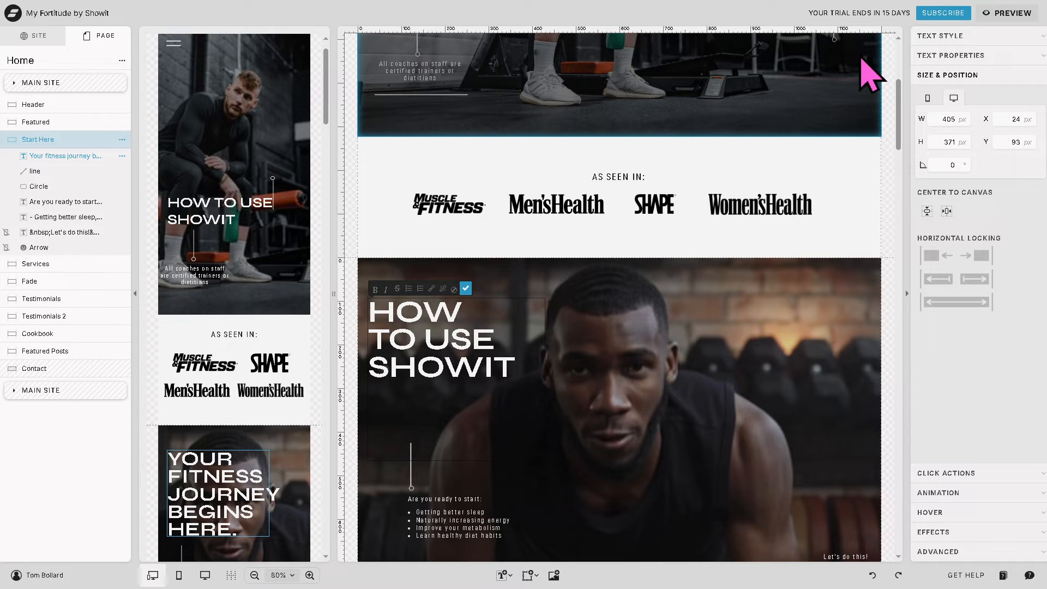
Preview the desktop site down to the Start Here section, and return to the page editor
click(1008, 15)
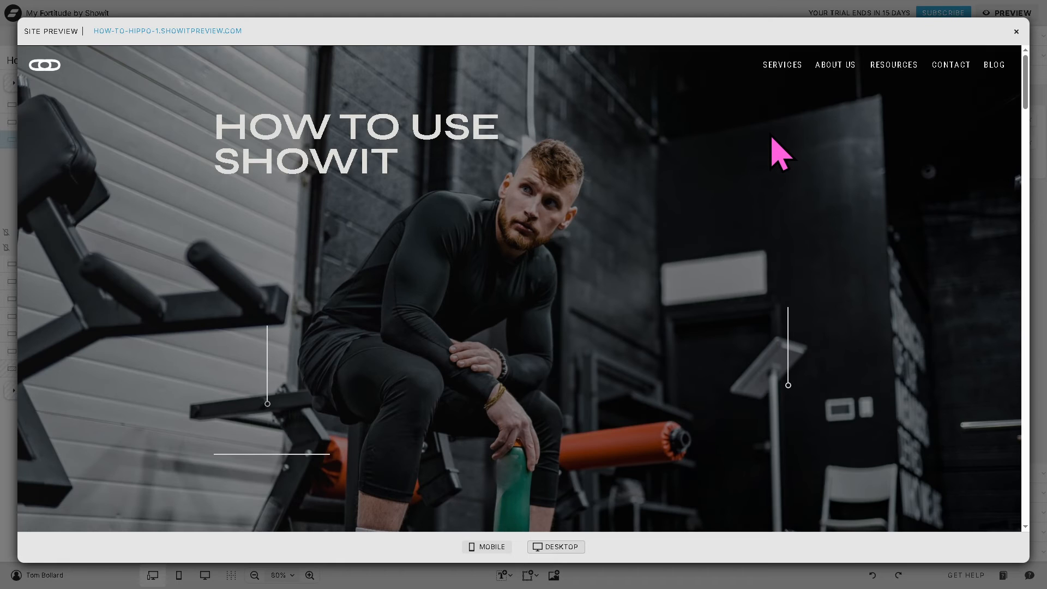
drag(1028, 94, 1026, 174)
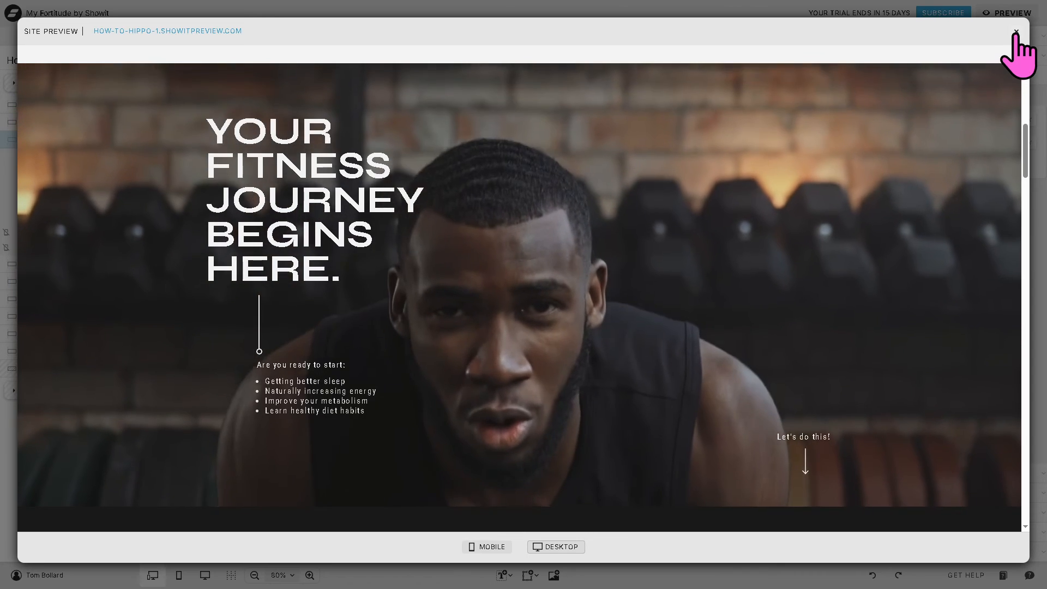
click(1016, 32)
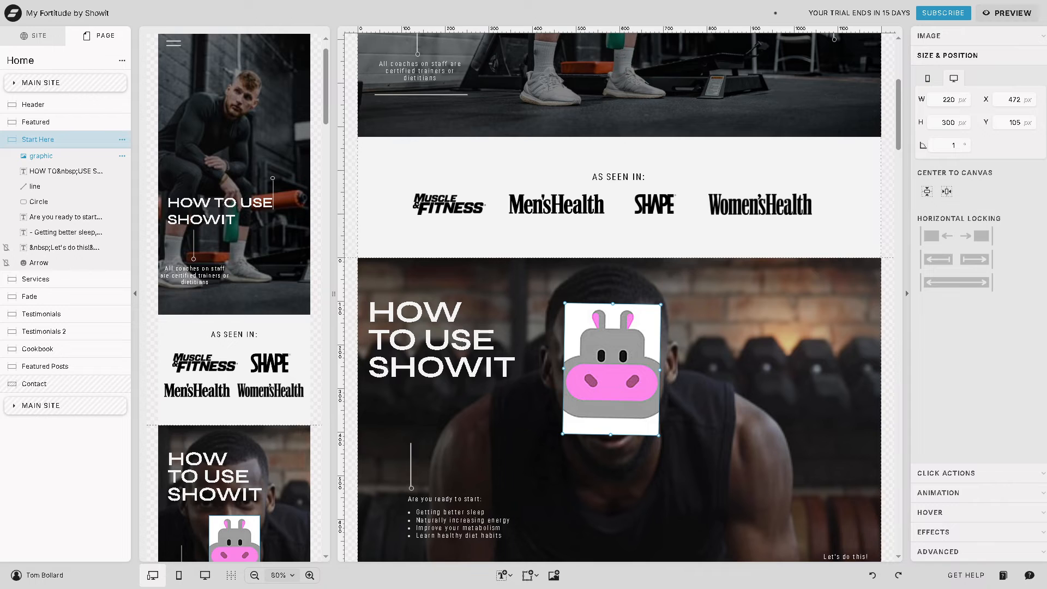
Check the Start Here headline and hippo graphic in the site's mobile preview, and close the preview
click(1009, 14)
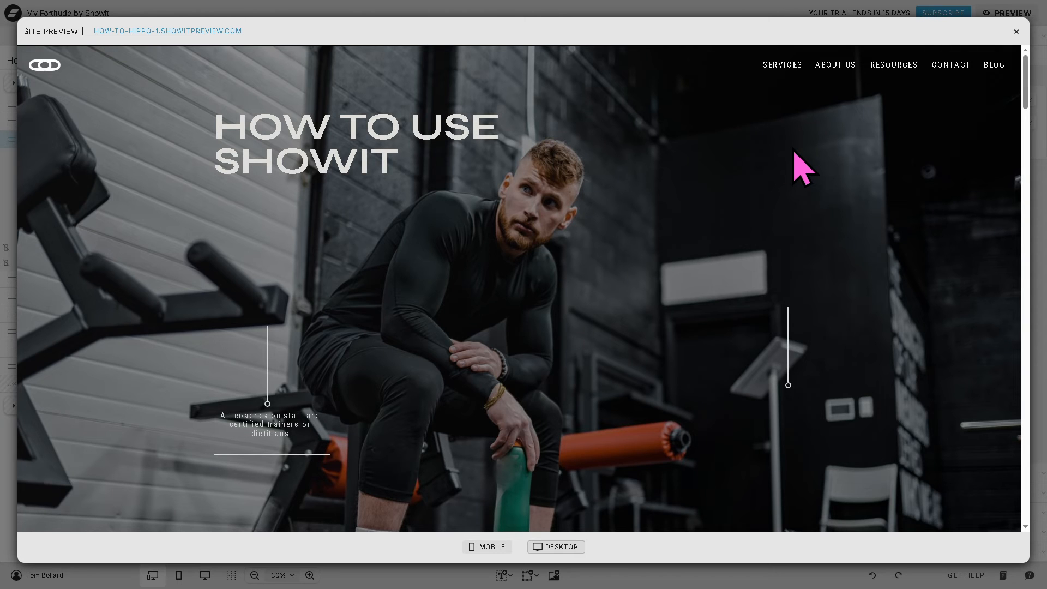
click(485, 546)
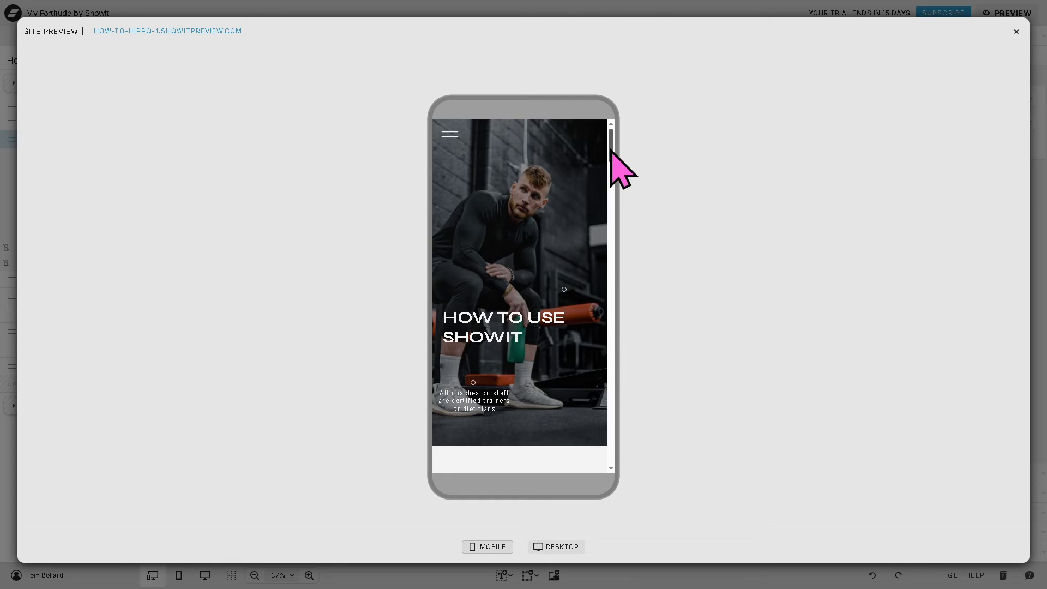
drag(612, 159, 612, 206)
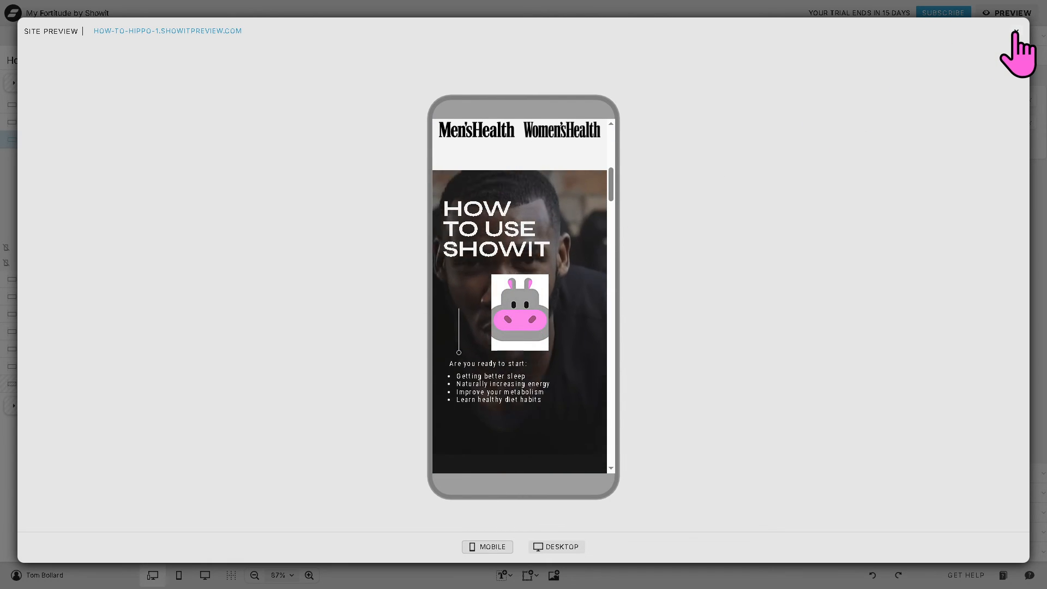
click(1016, 32)
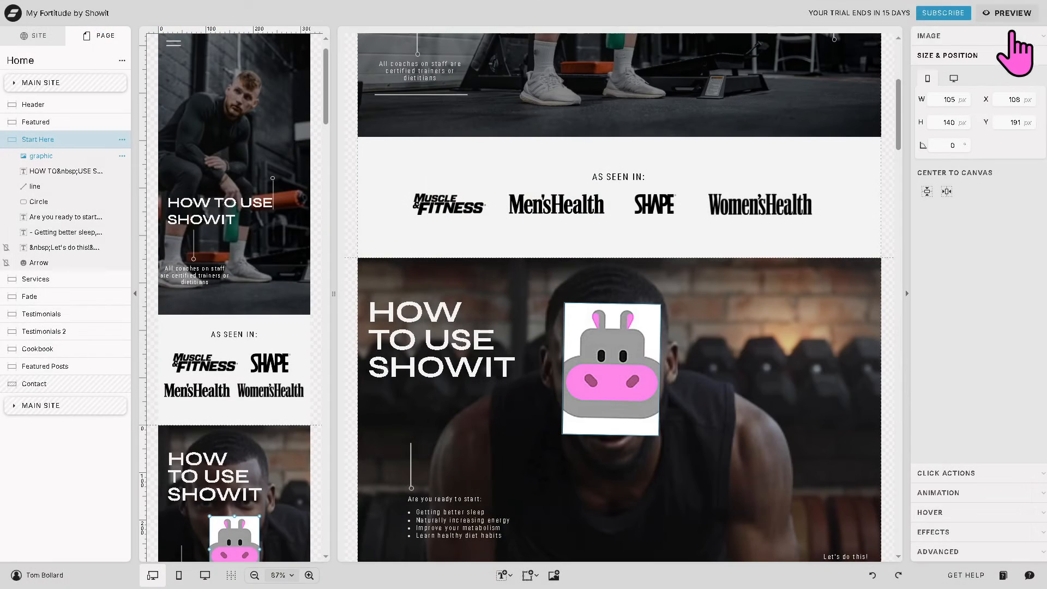
Look over the subscription page and the account's third-party integrations, and return to the website editor
click(944, 13)
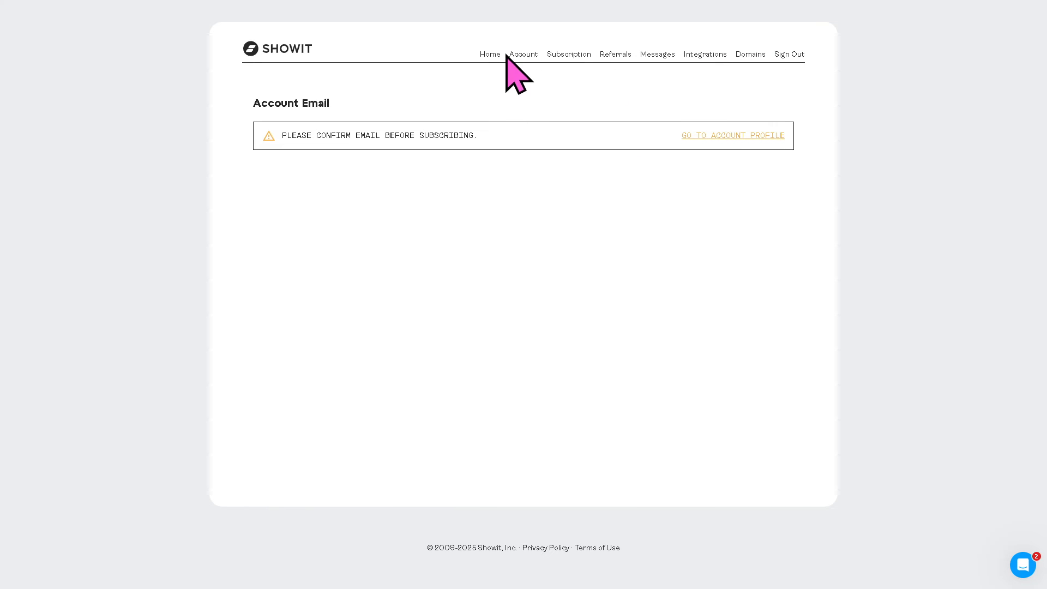
click(290, 52)
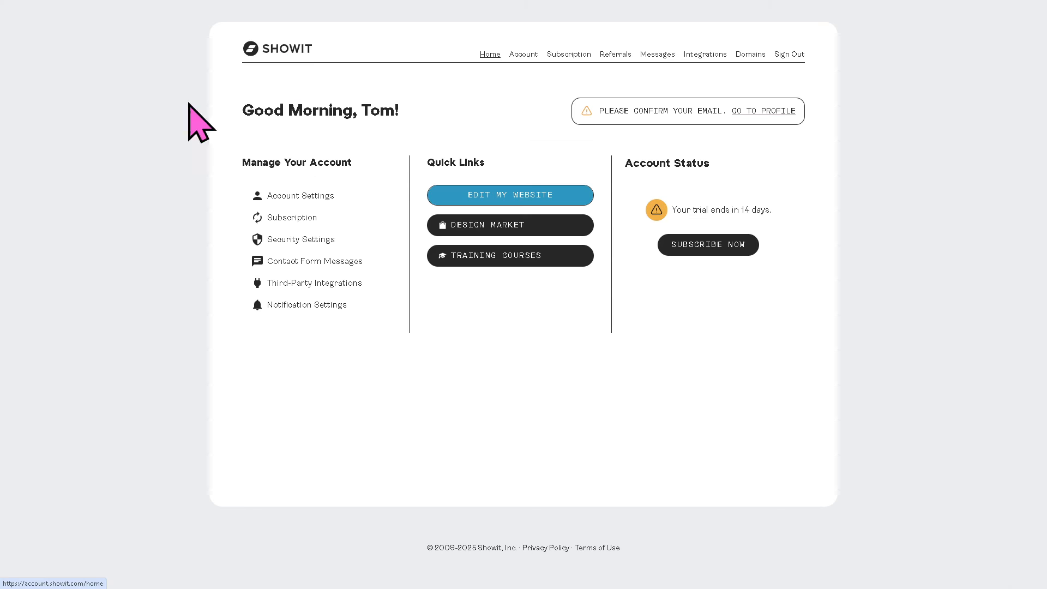
click(309, 273)
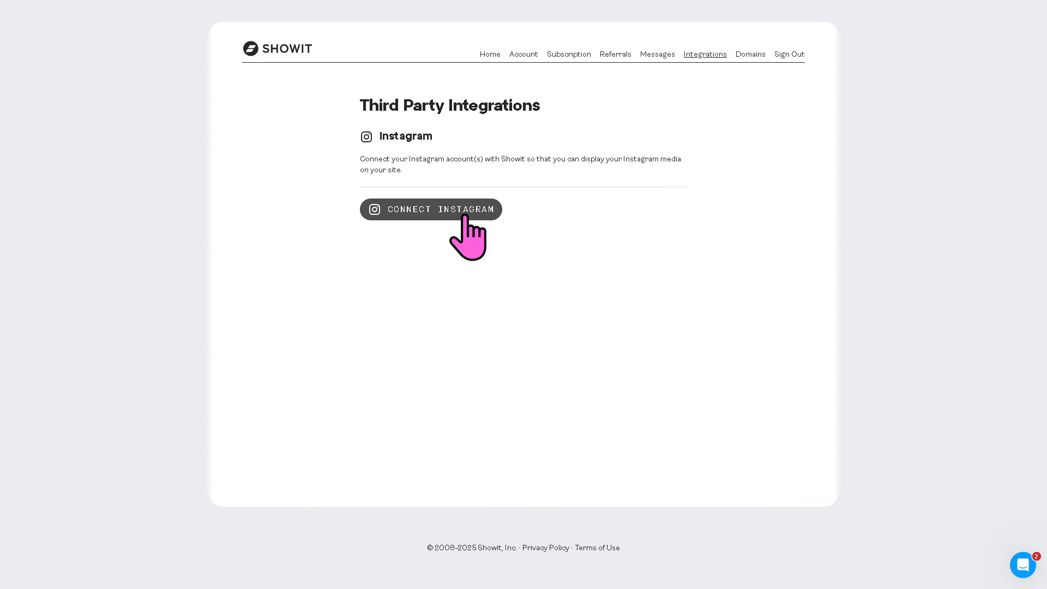
click(488, 55)
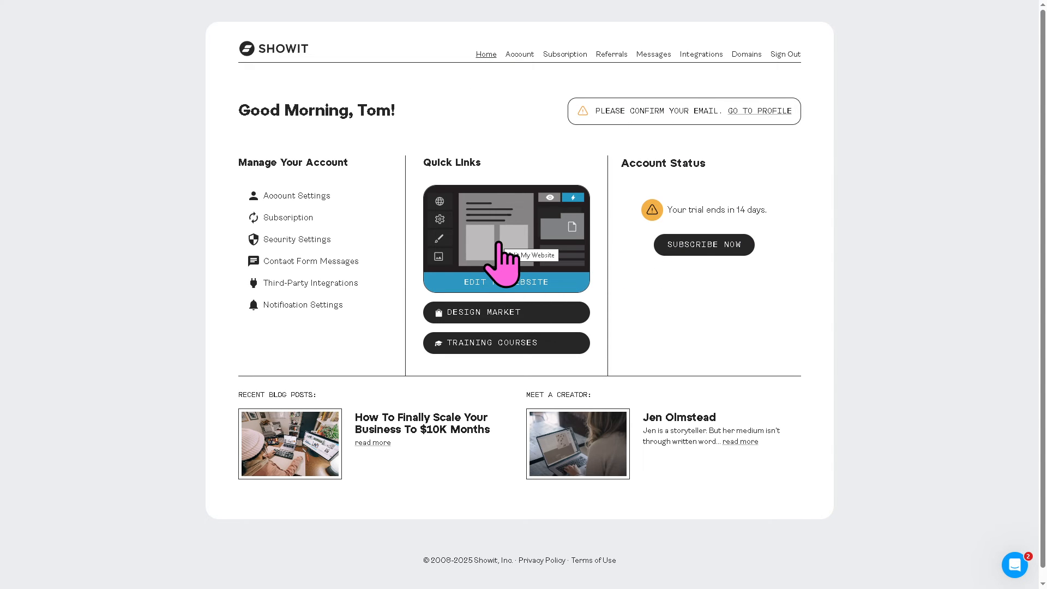
click(514, 282)
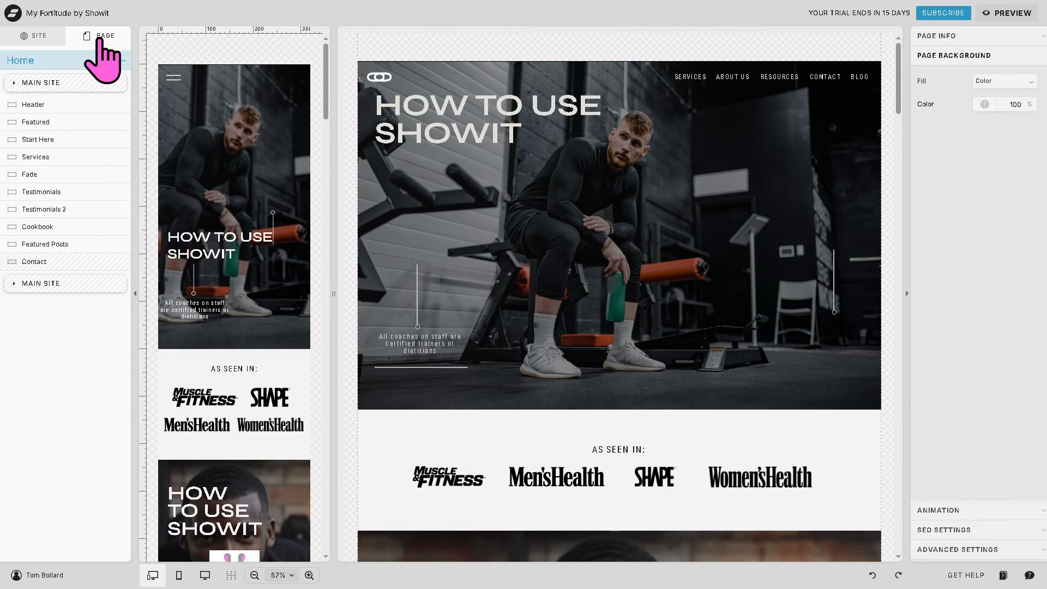
Open the publish URL from the site settings, and follow the link to the Showit support website
click(36, 35)
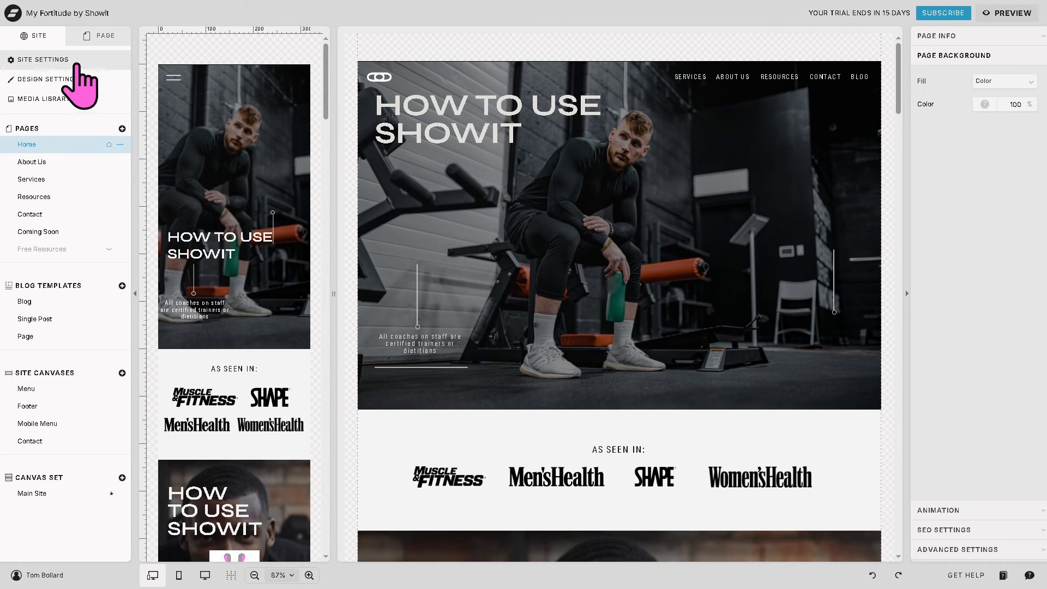
click(77, 61)
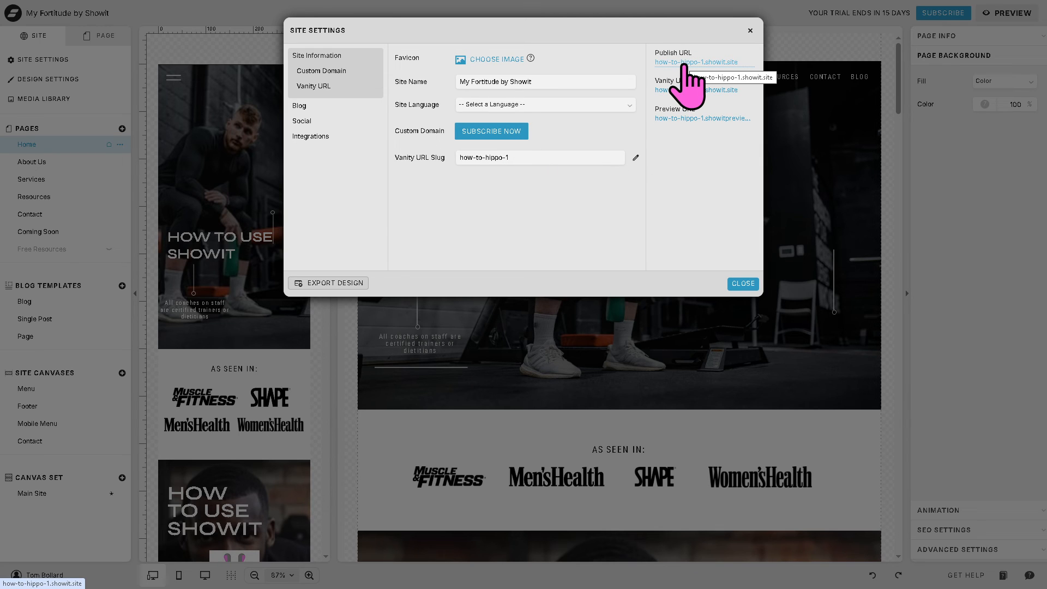
click(711, 63)
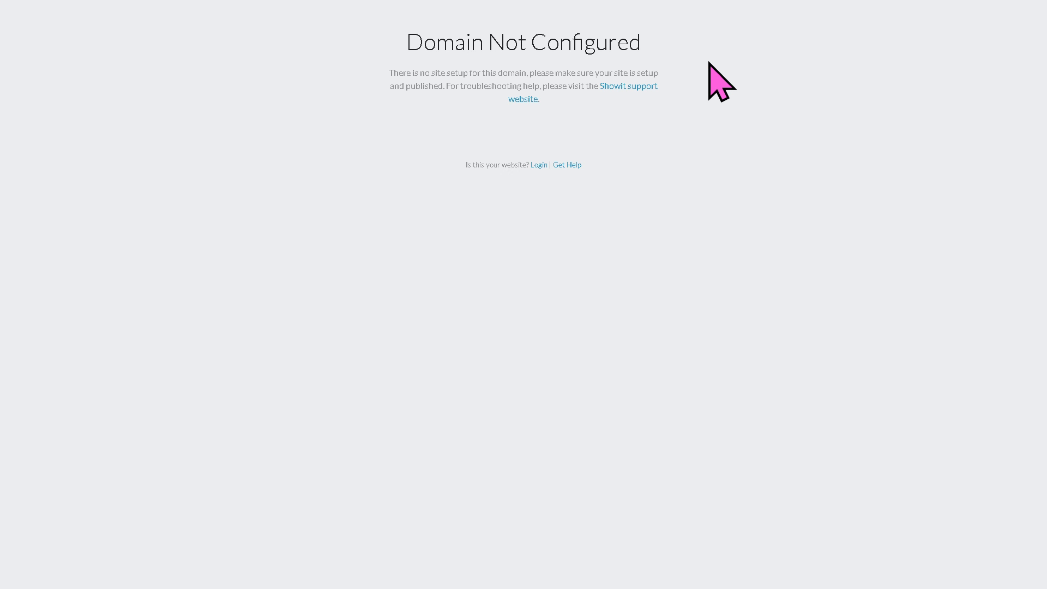
click(629, 86)
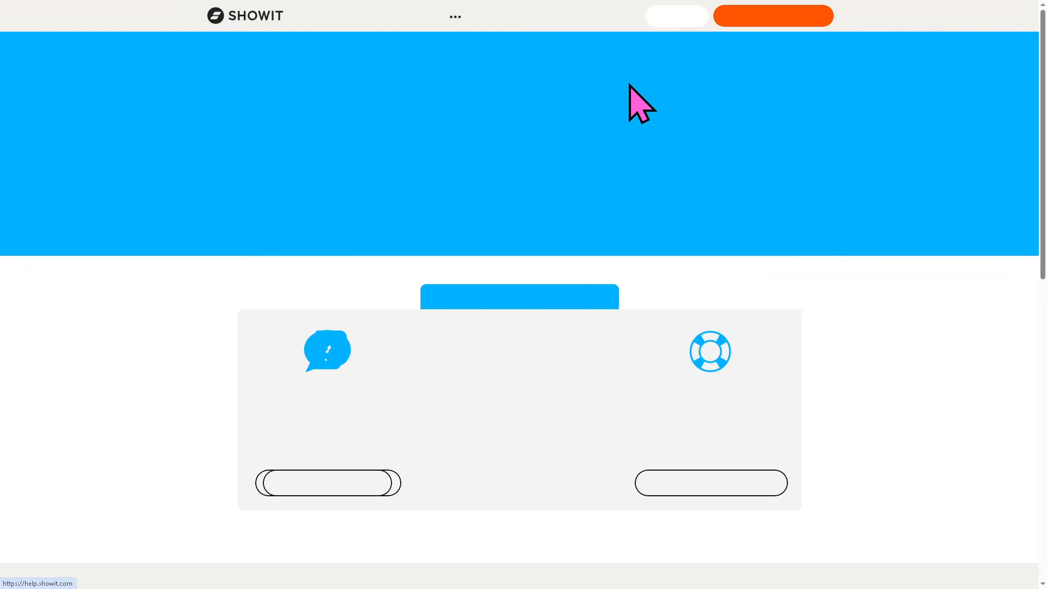